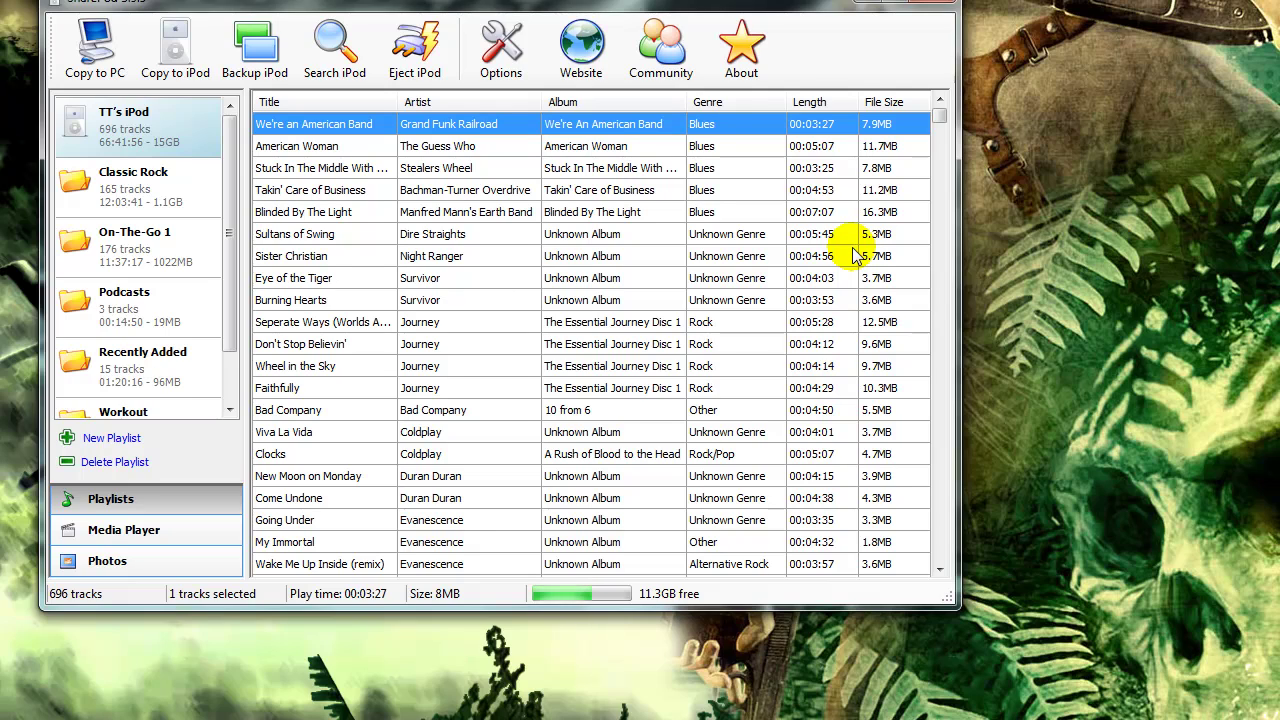
# Step: Bring the SharePod window into view and select all 696 iPod tracks with Ctrl+A
pyautogui.moveTo(660, 6); pyautogui.dragTo(699, 51)
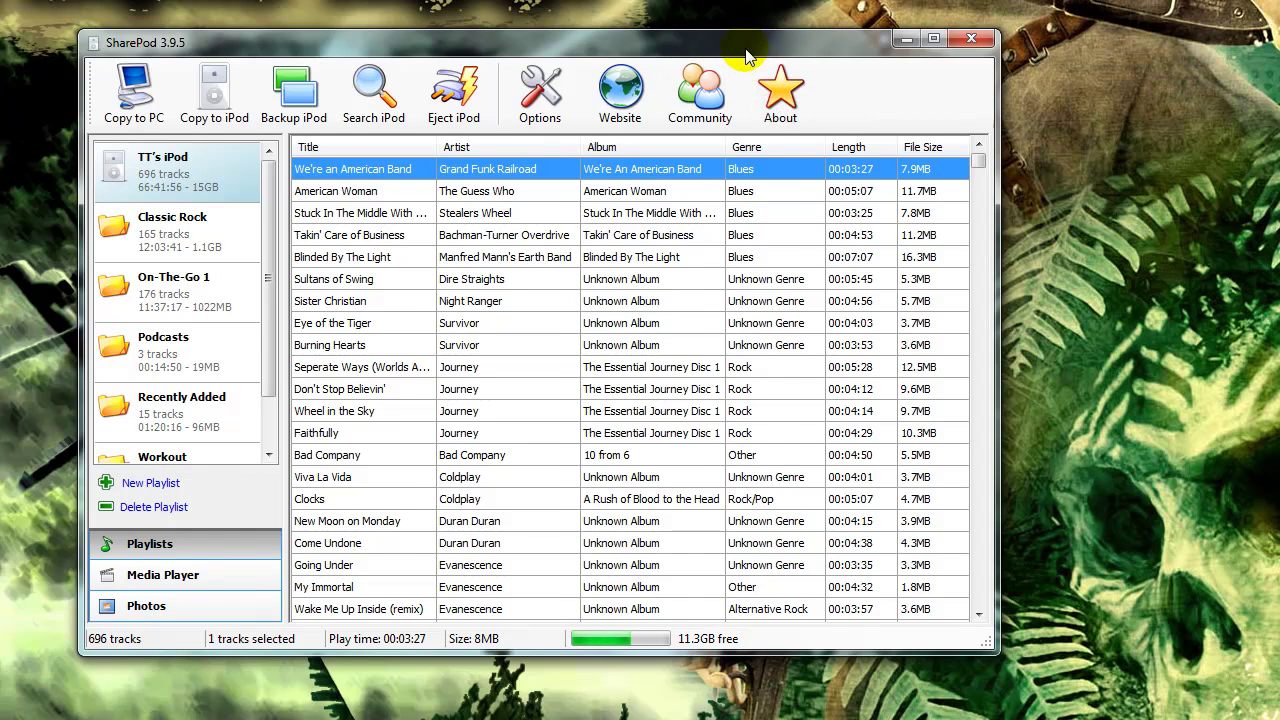
pyautogui.moveTo(746, 56); pyautogui.dragTo(766, 72)
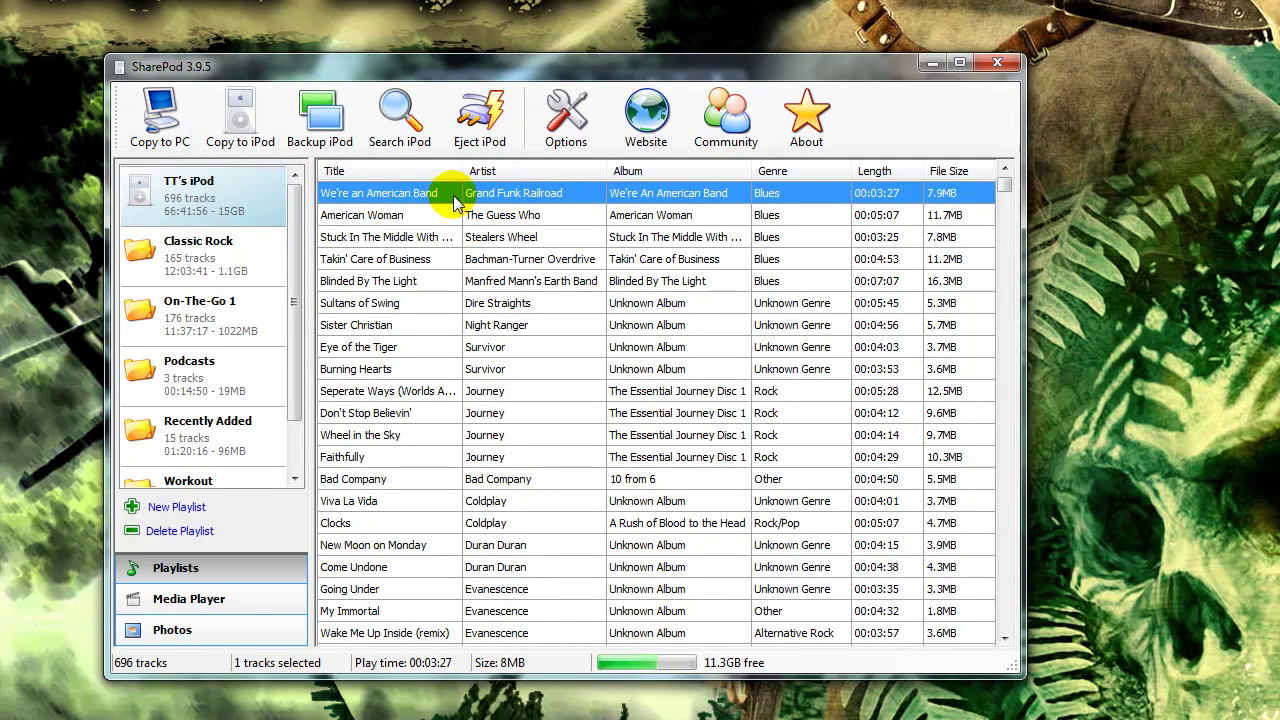
pyautogui.hotkey('ctrl', 'a')
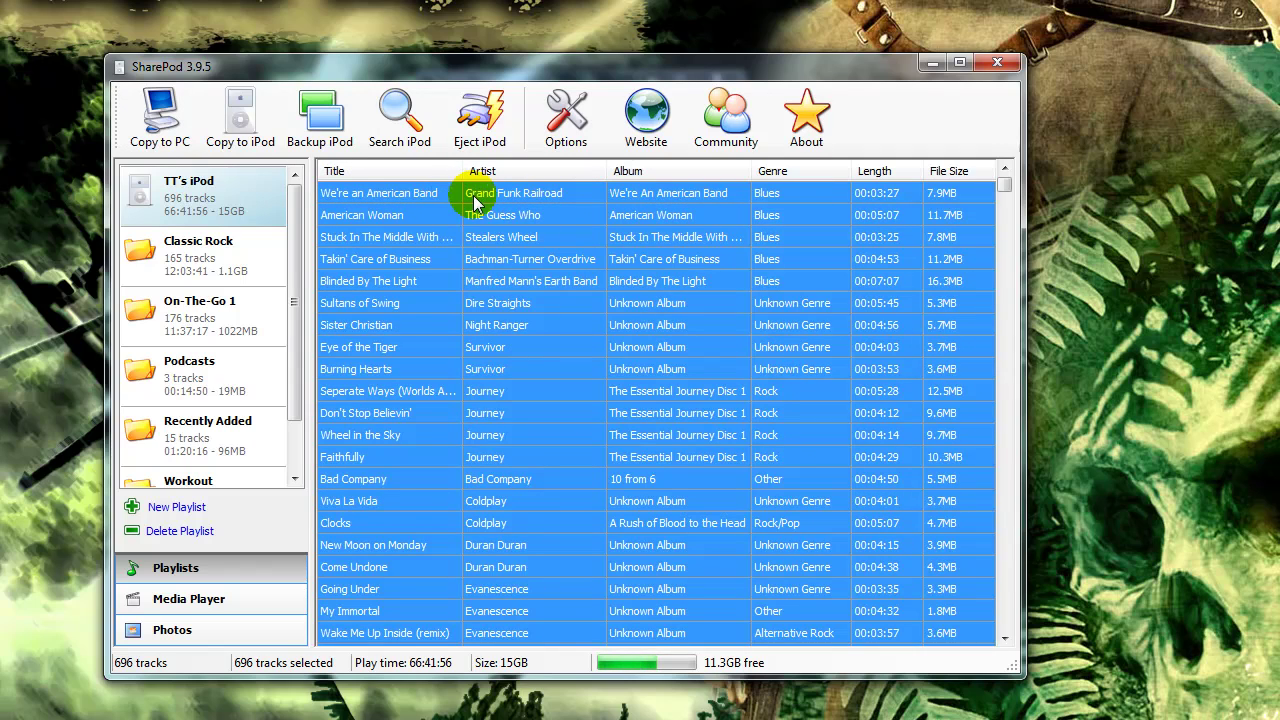
# Step: Open the Copy to PC options and browse the C drive's Users folder for a destination
pyautogui.click(163, 136)
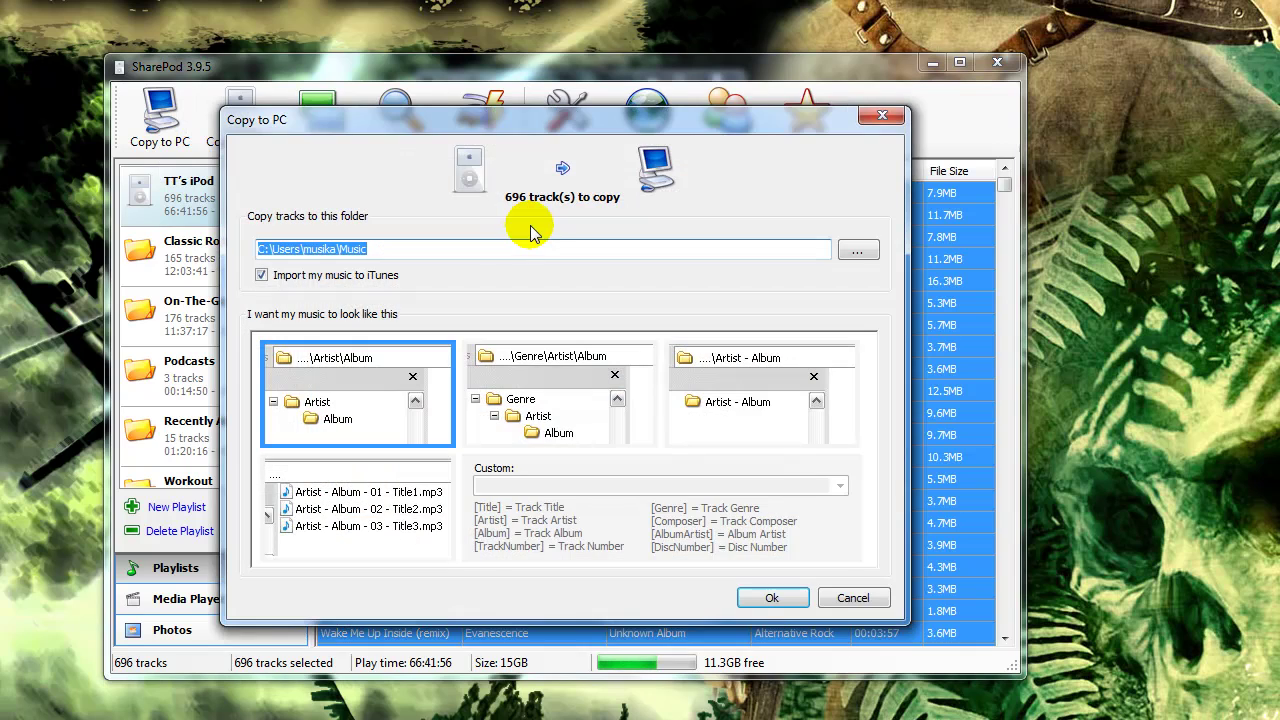
pyautogui.click(853, 251)
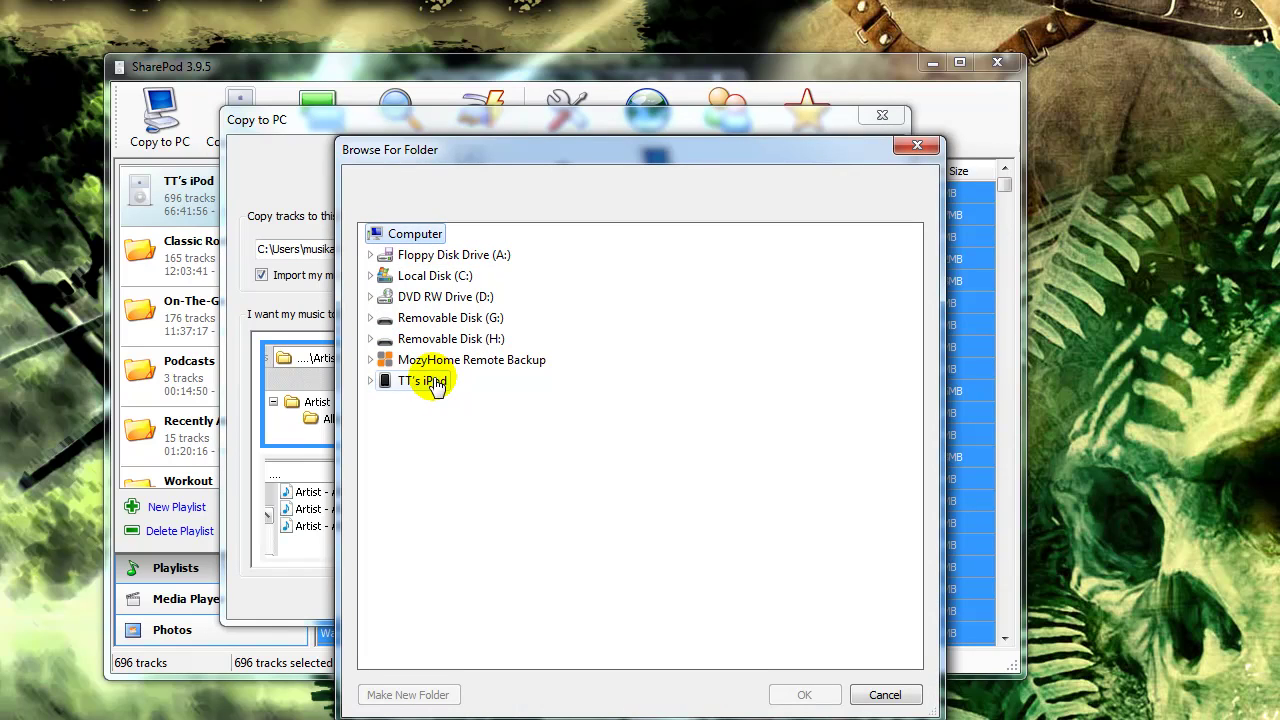
pyautogui.click(405, 281)
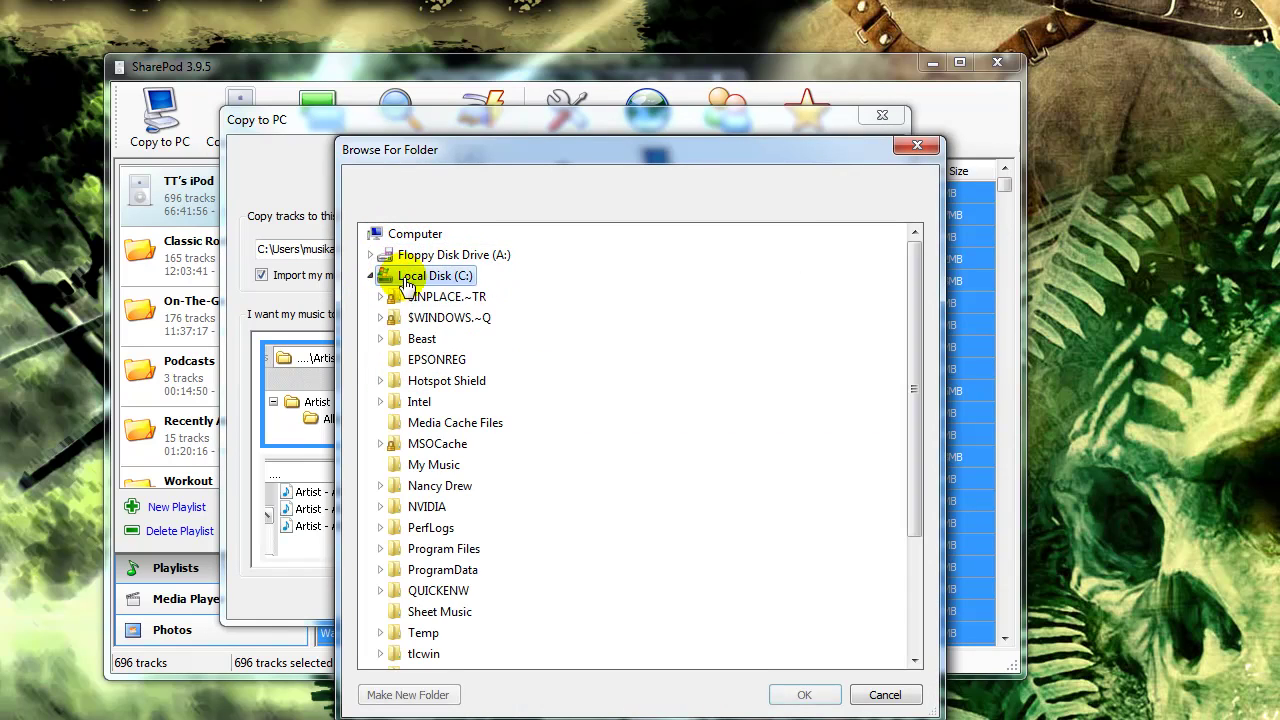
pyautogui.scroll(-2, 543, 466)
pyautogui.click(425, 551)
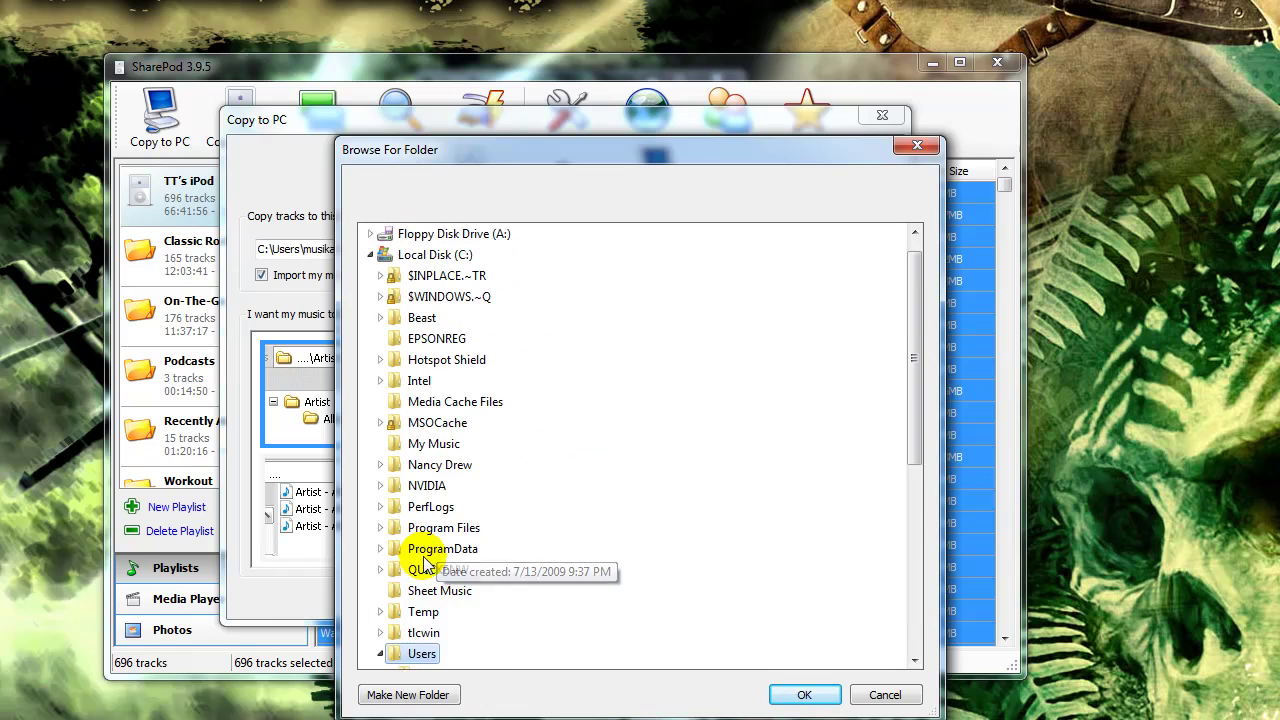
pyautogui.scroll(-4, 500, 543)
pyautogui.scroll(-2, 500, 543)
# Step: Create a new folder named Music inside the user's Desktop folder
pyautogui.click(491, 449)
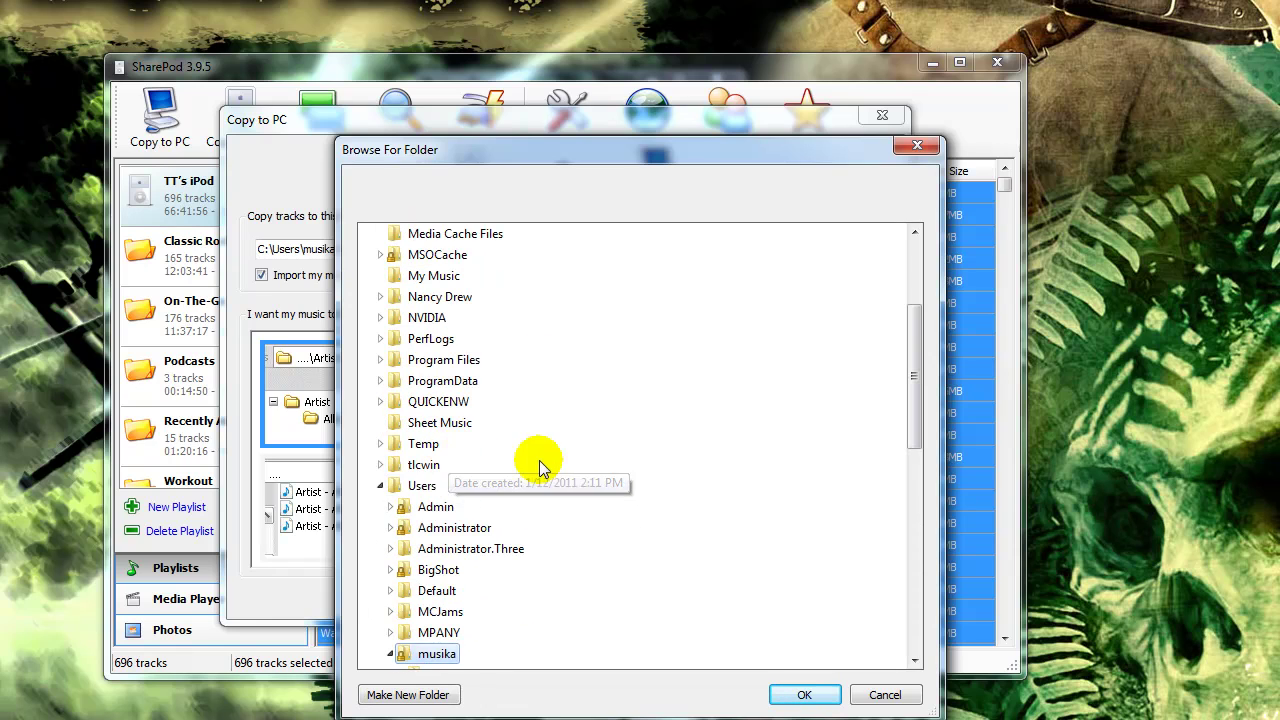
pyautogui.scroll(-3, 560, 470)
pyautogui.scroll(-3, 500, 500)
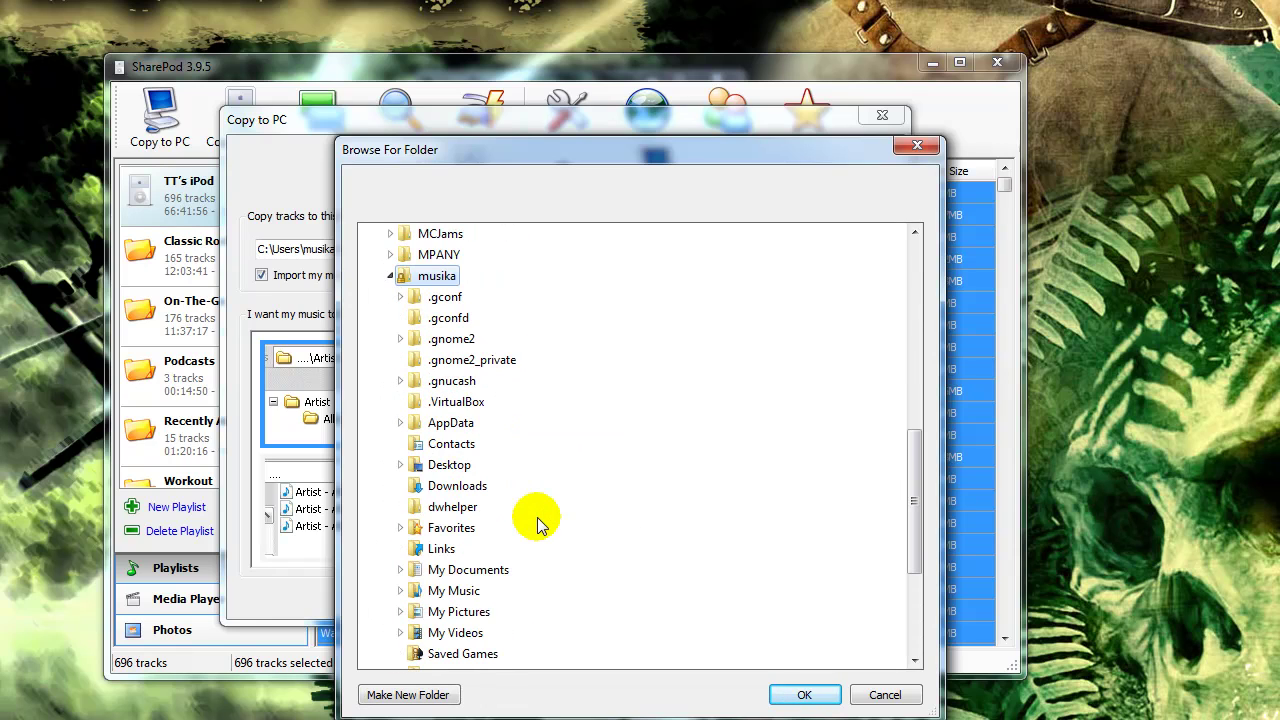
pyautogui.click(450, 466)
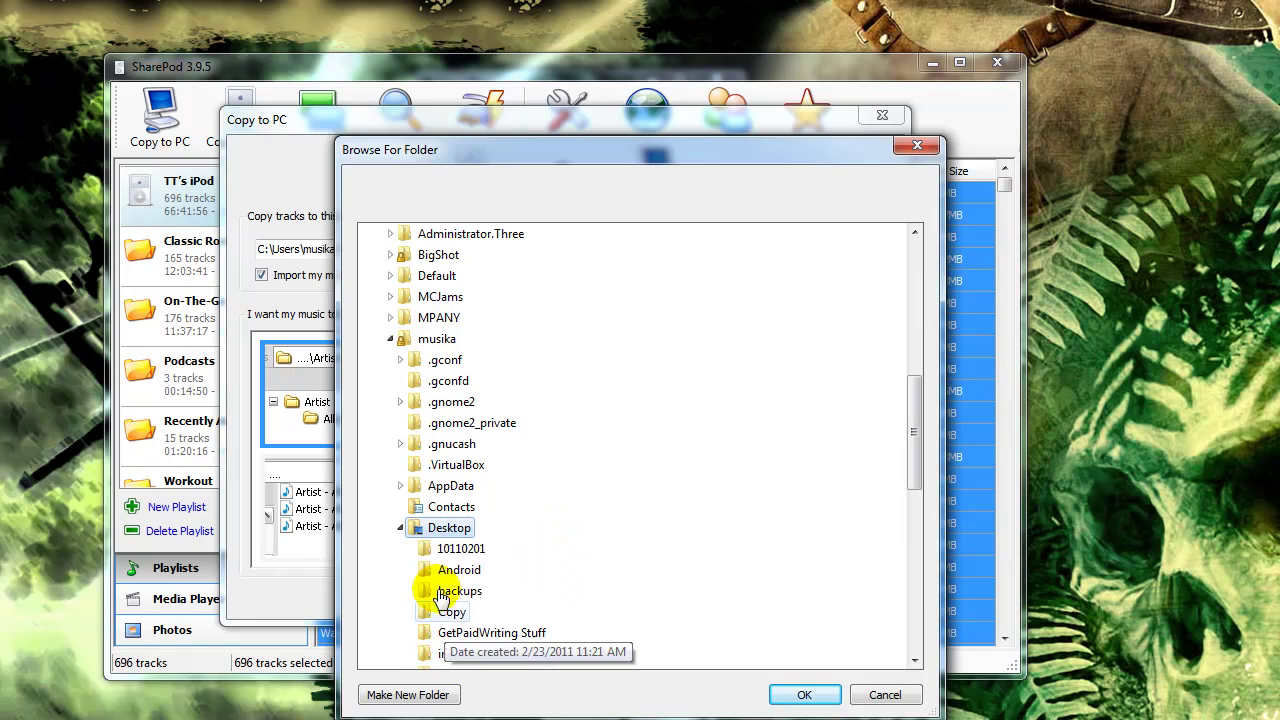
pyautogui.click(443, 692)
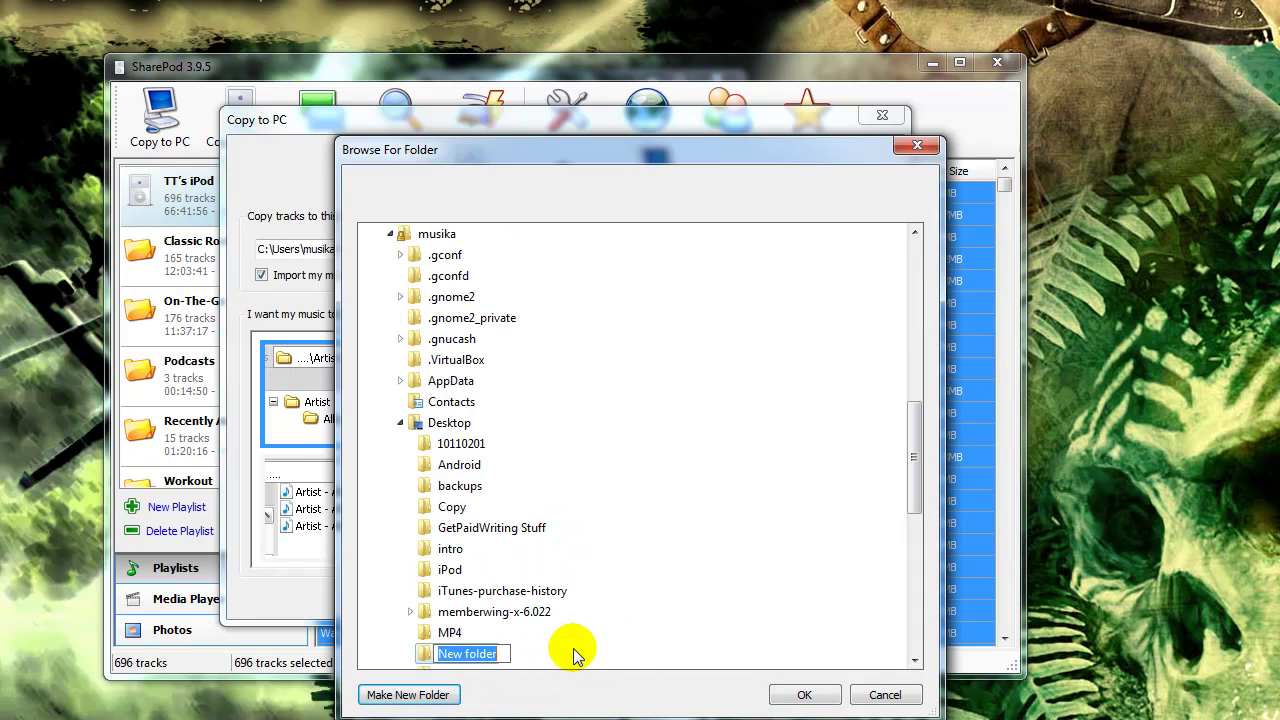
pyautogui.write('Music')
pyautogui.press('Return')
# Step: Accept Desktop\Music as destination and uncheck 'Import my music to iTunes'
pyautogui.click(804, 694)
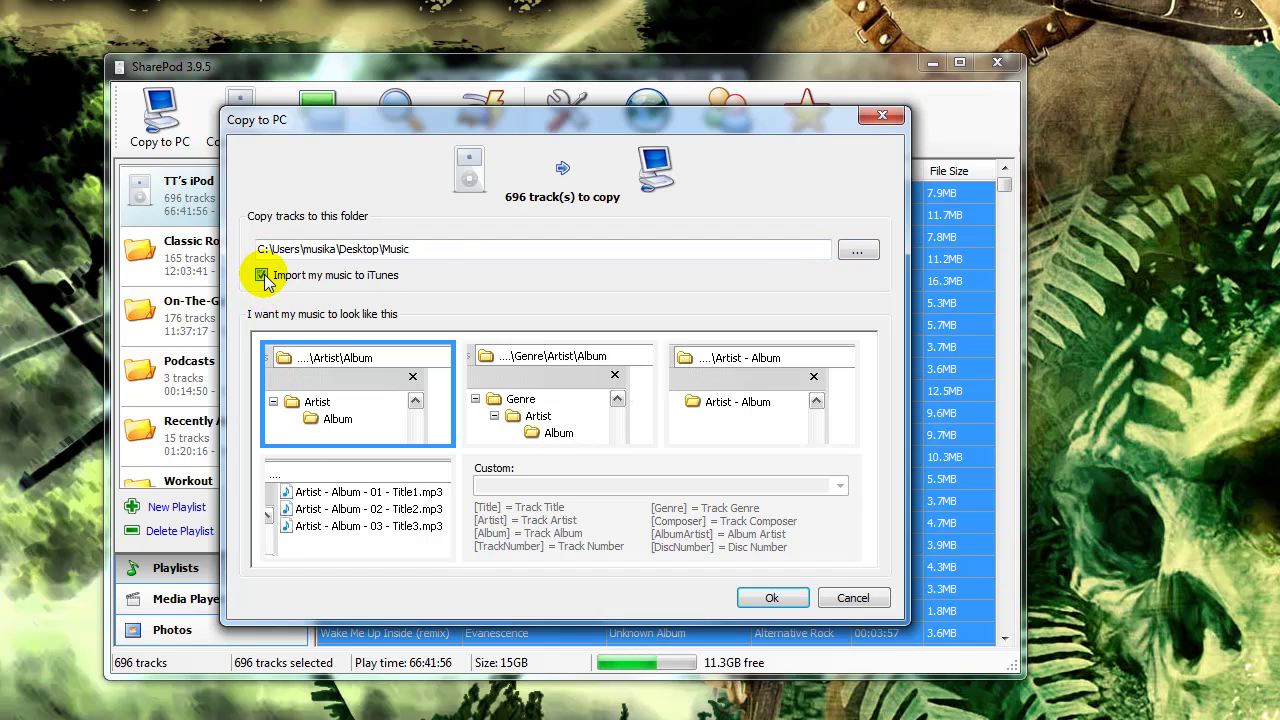
pyautogui.click(263, 277)
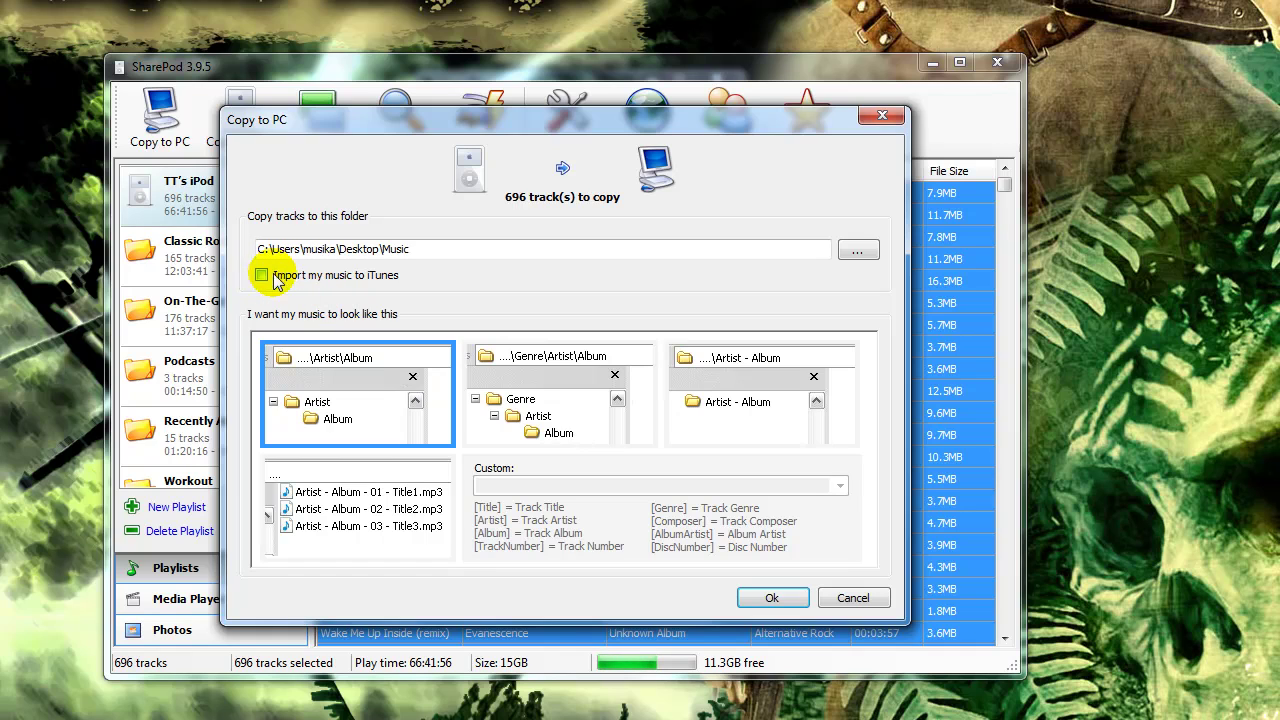
# Step: Start copying the 696 tracks into the Desktop Music folder
pyautogui.click(768, 599)
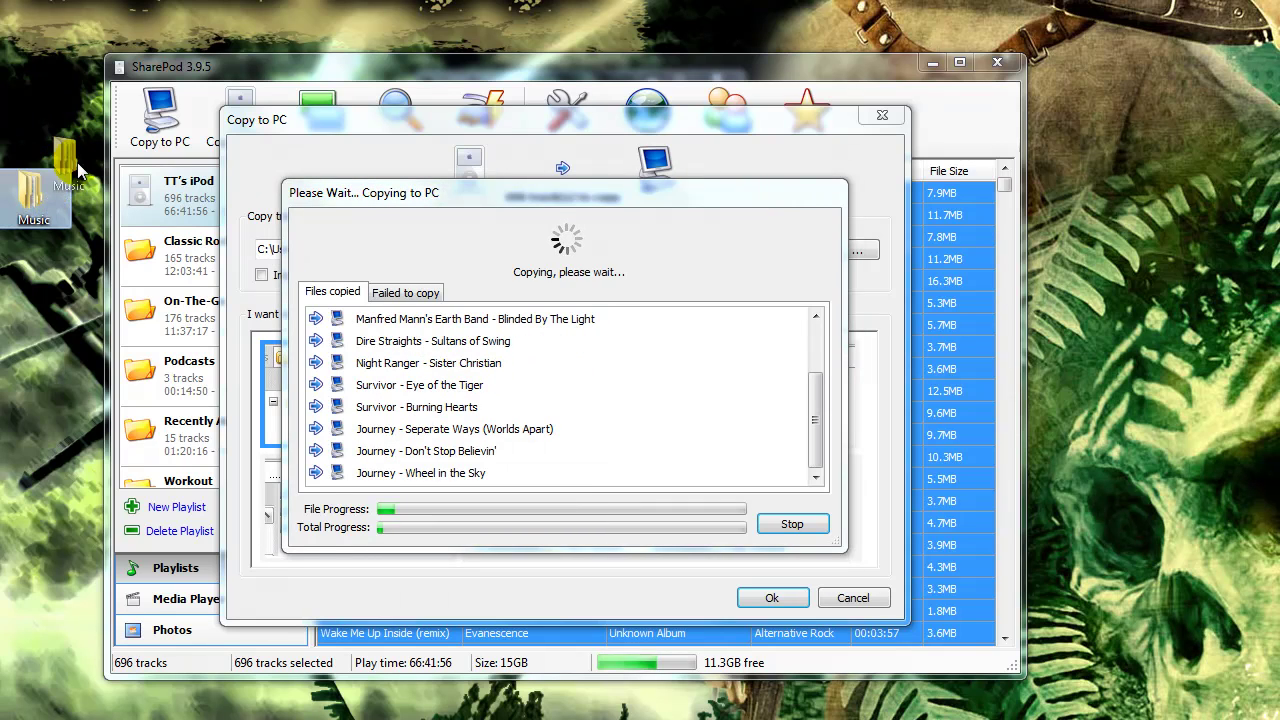
# Step: Check Music > Bachman-Turner Overdrive > Takin' Care of Business, widening the Name column, then go back
pyautogui.doubleClick(45, 190)
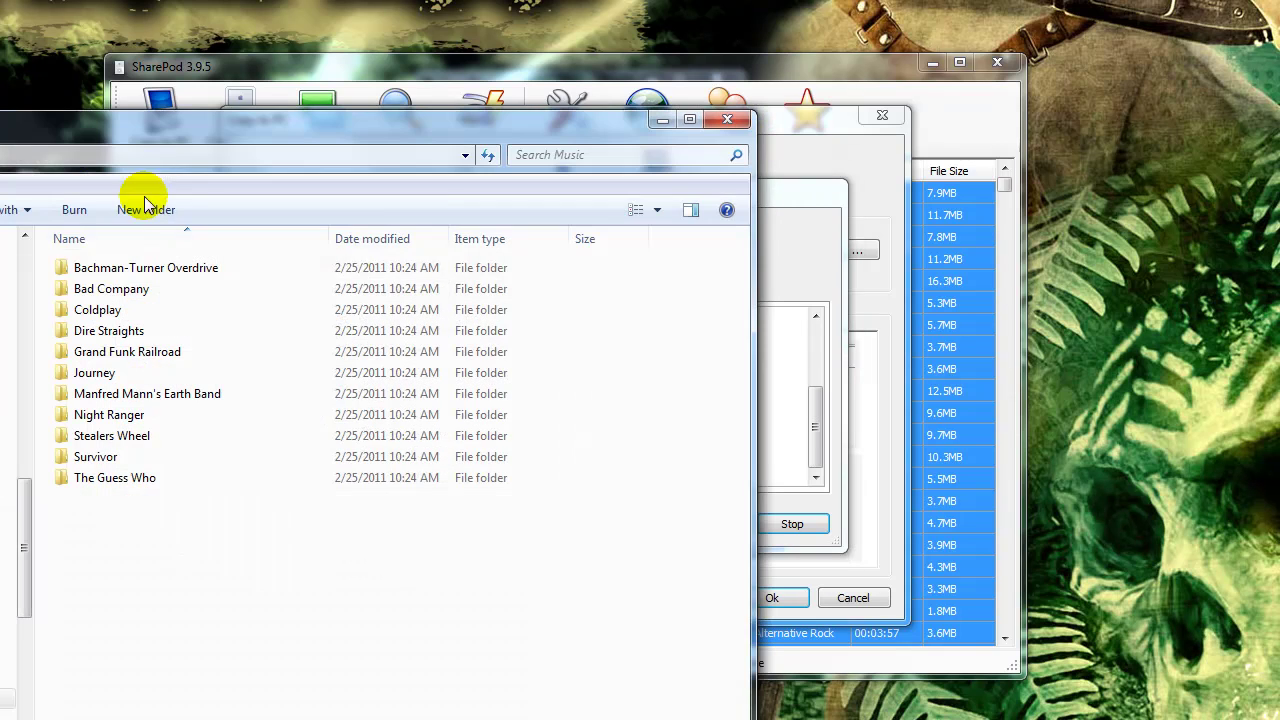
pyautogui.moveTo(336, 136); pyautogui.dragTo(583, 90)
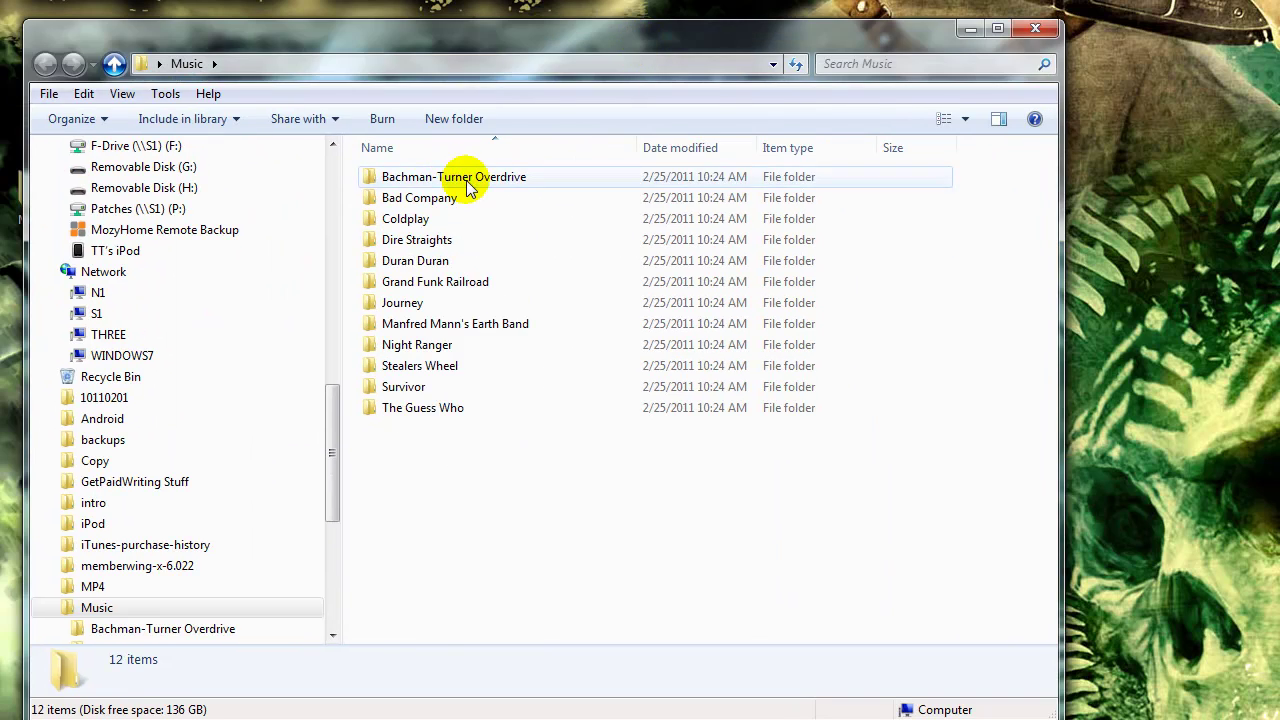
pyautogui.doubleClick(457, 184)
pyautogui.doubleClick(462, 190)
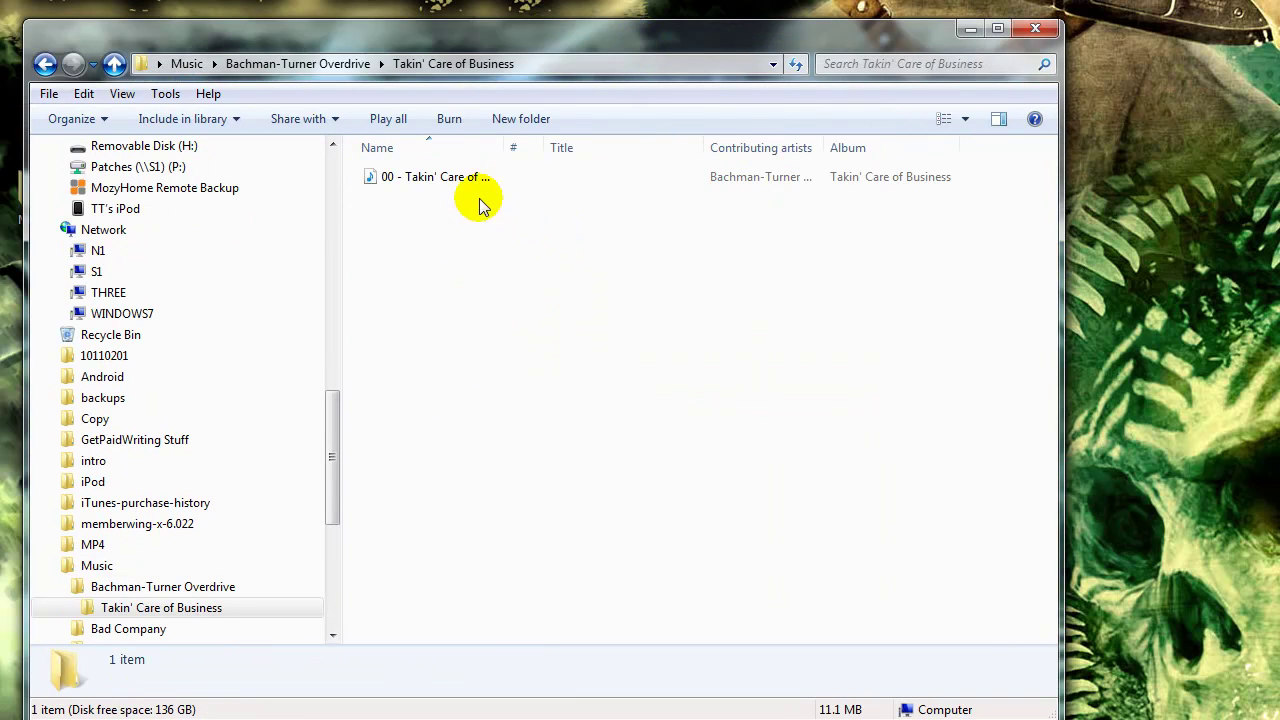
pyautogui.moveTo(509, 147); pyautogui.dragTo(703, 147)
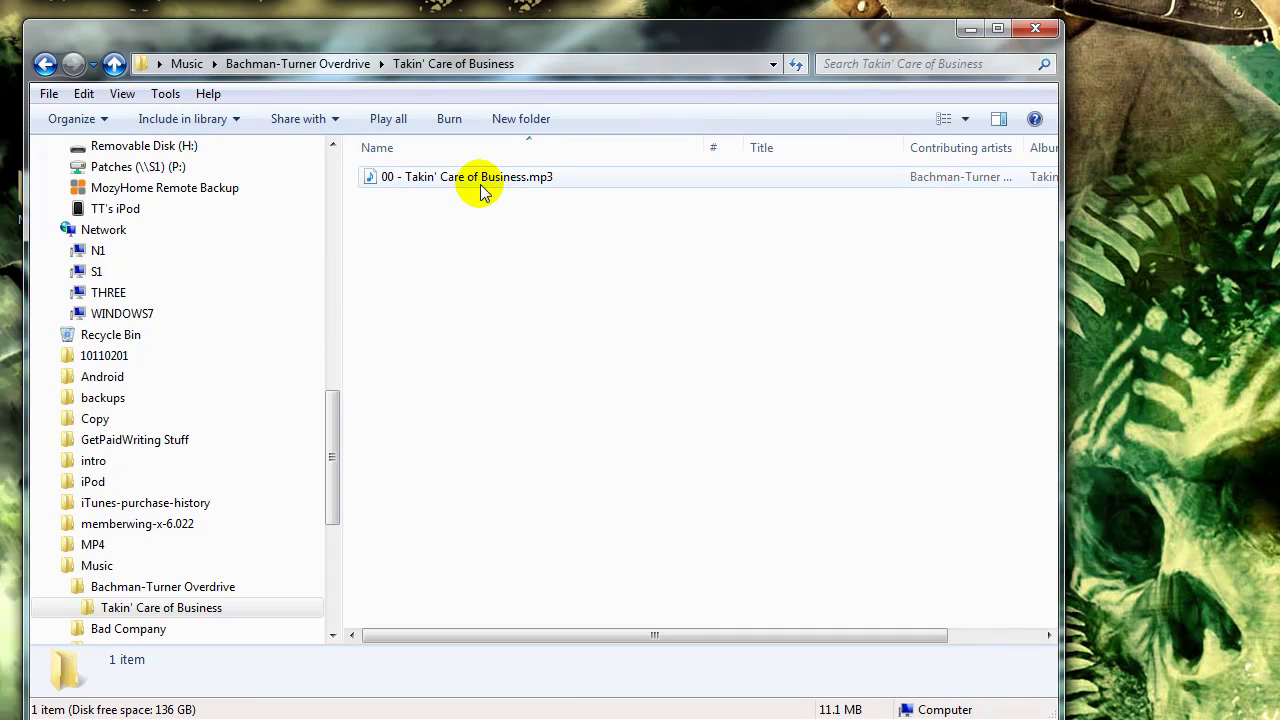
pyautogui.click(45, 64)
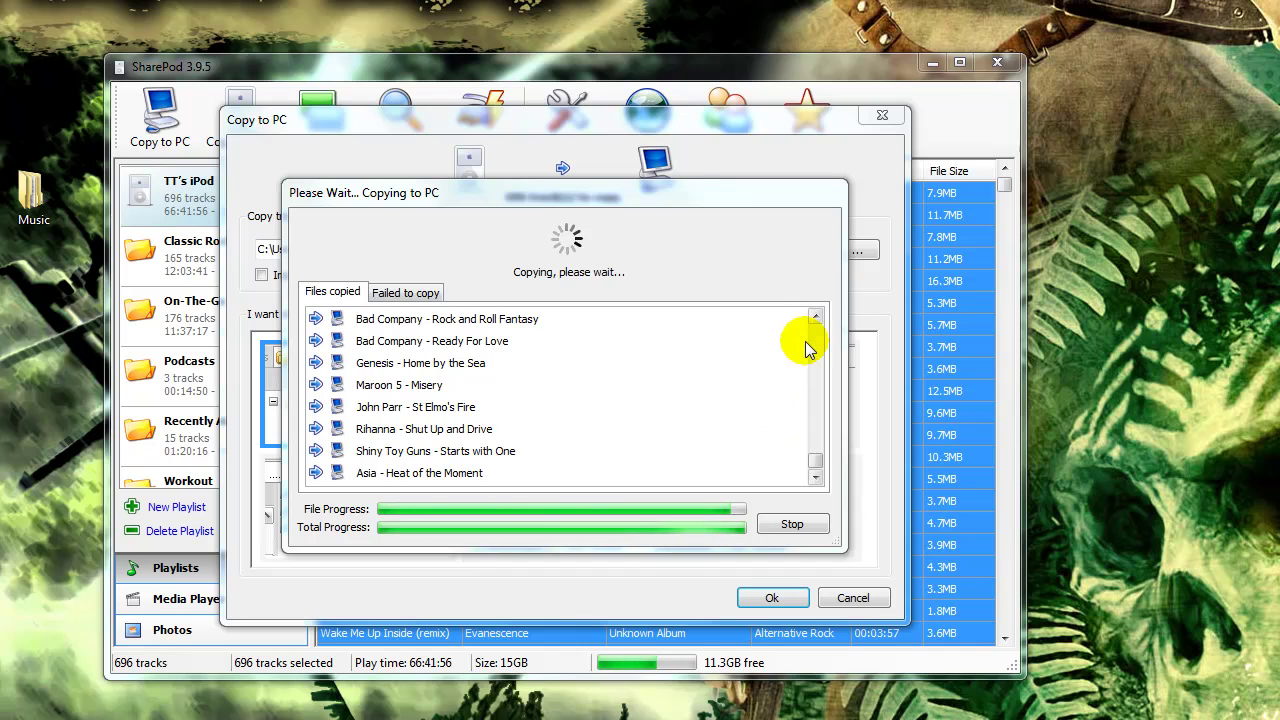
pyautogui.moveTo(820, 463); pyautogui.dragTo(820, 334)
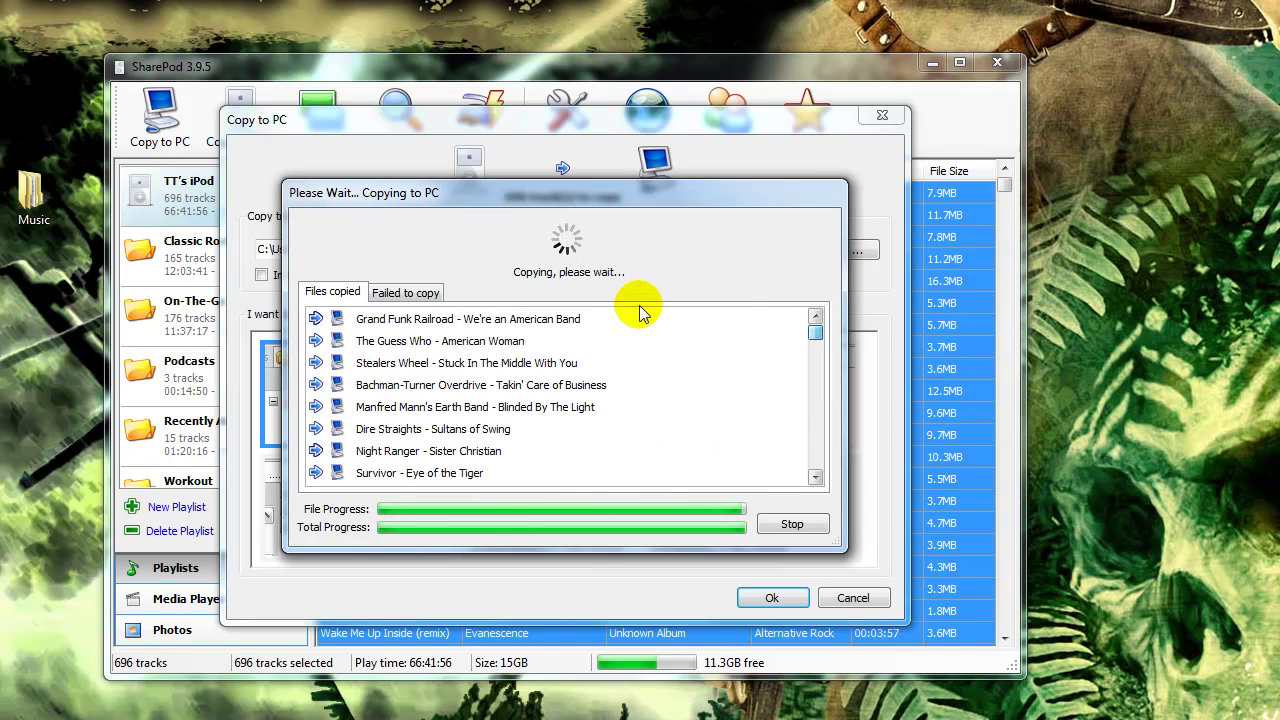
pyautogui.click(410, 300)
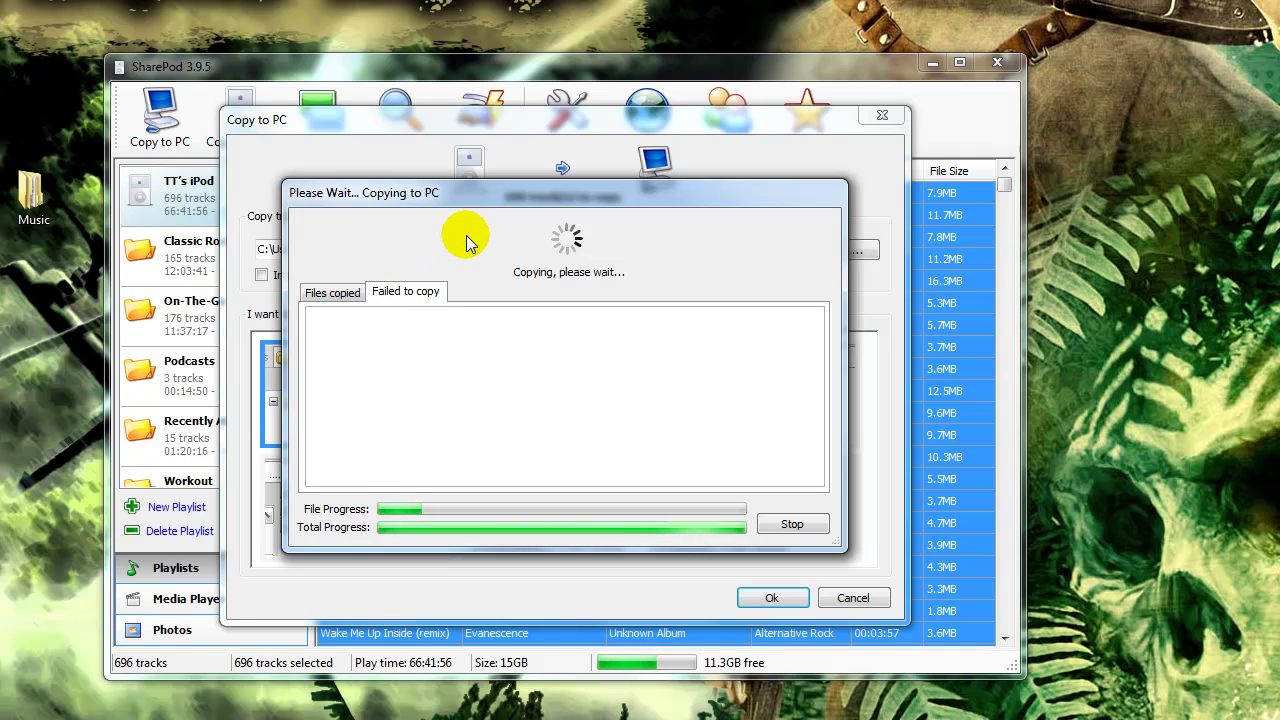
pyautogui.click(335, 291)
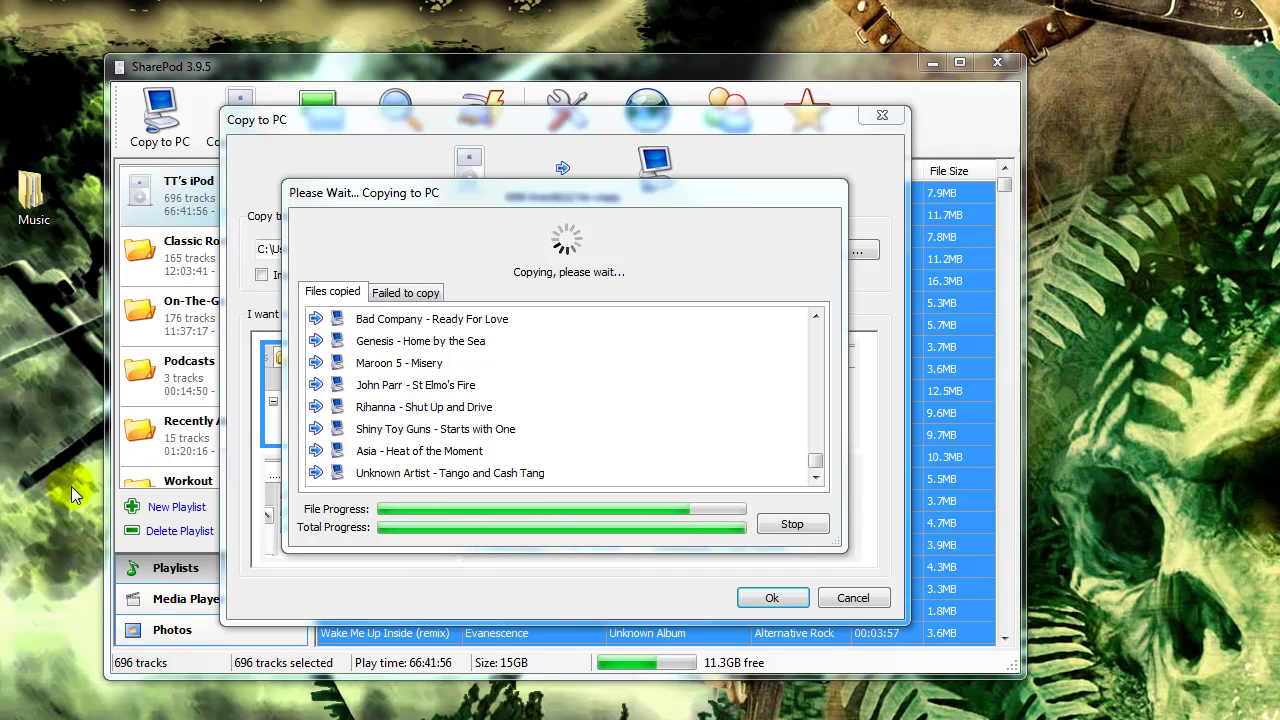
# Step: Check the Music folder's Properties showing 693 files and 14.1 GB, then close it
pyautogui.rightClick(37, 195)
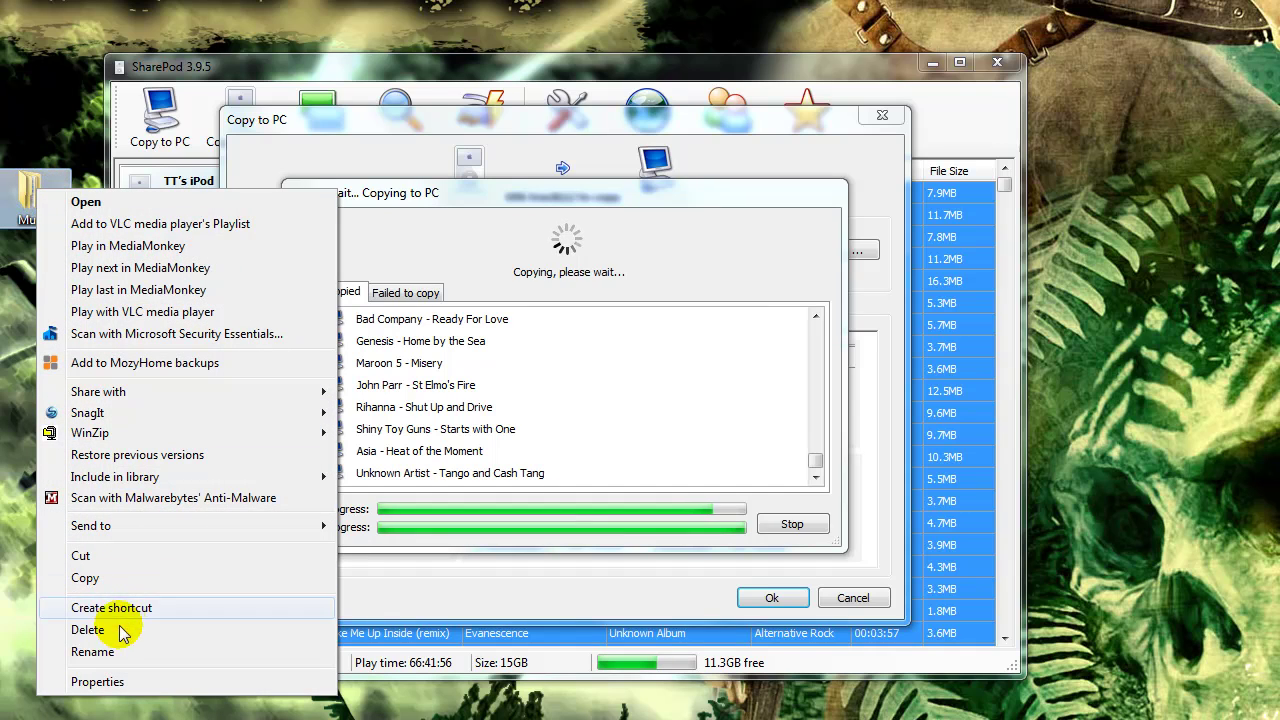
pyautogui.click(110, 682)
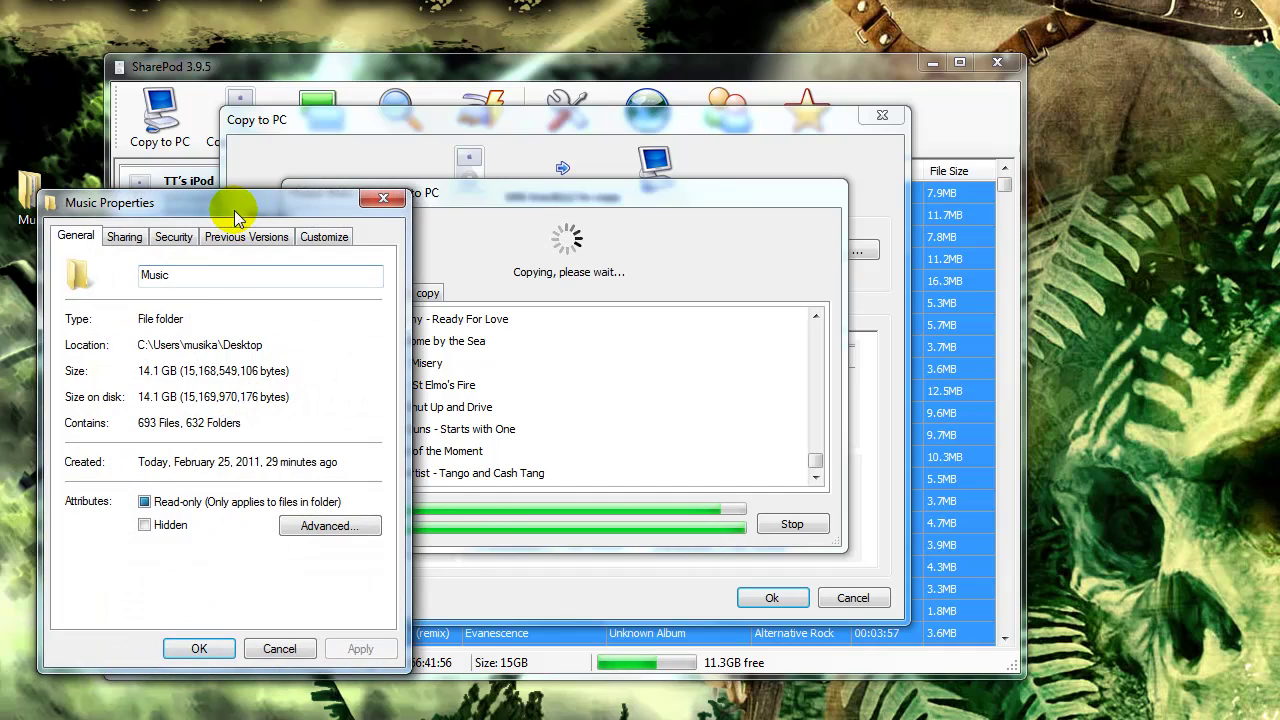
pyautogui.moveTo(251, 207); pyautogui.dragTo(549, 214)
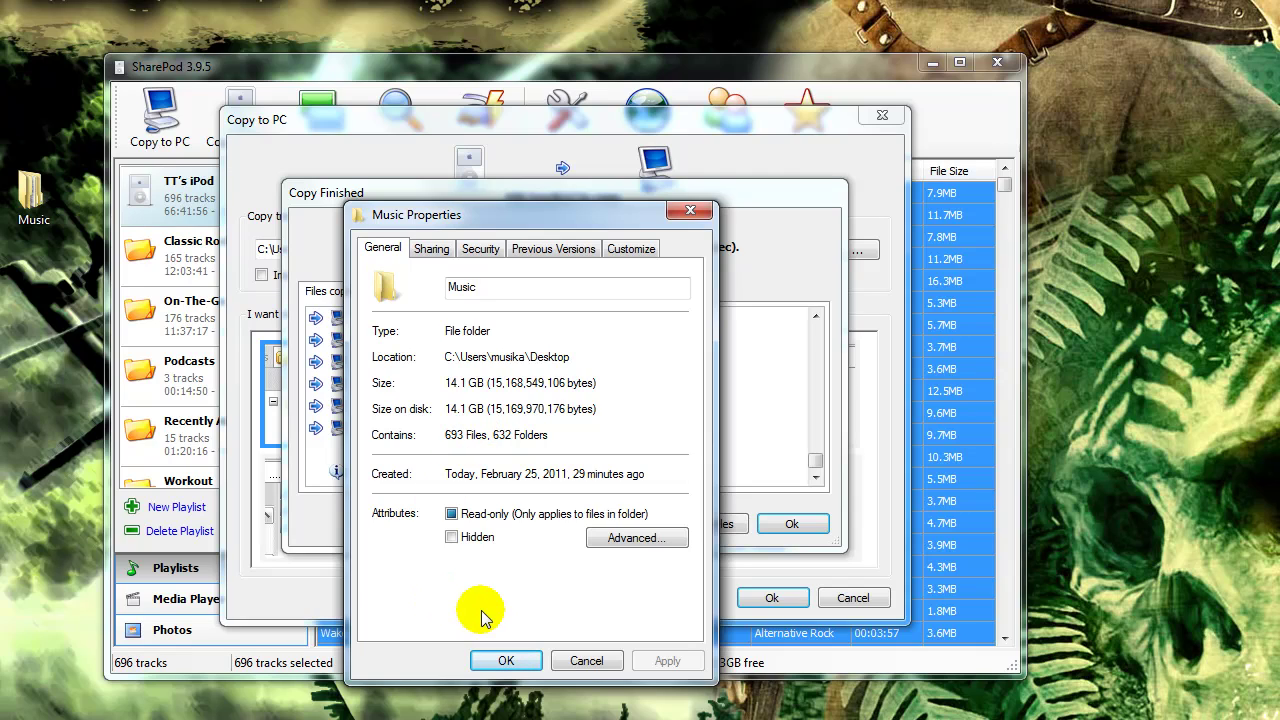
pyautogui.click(500, 661)
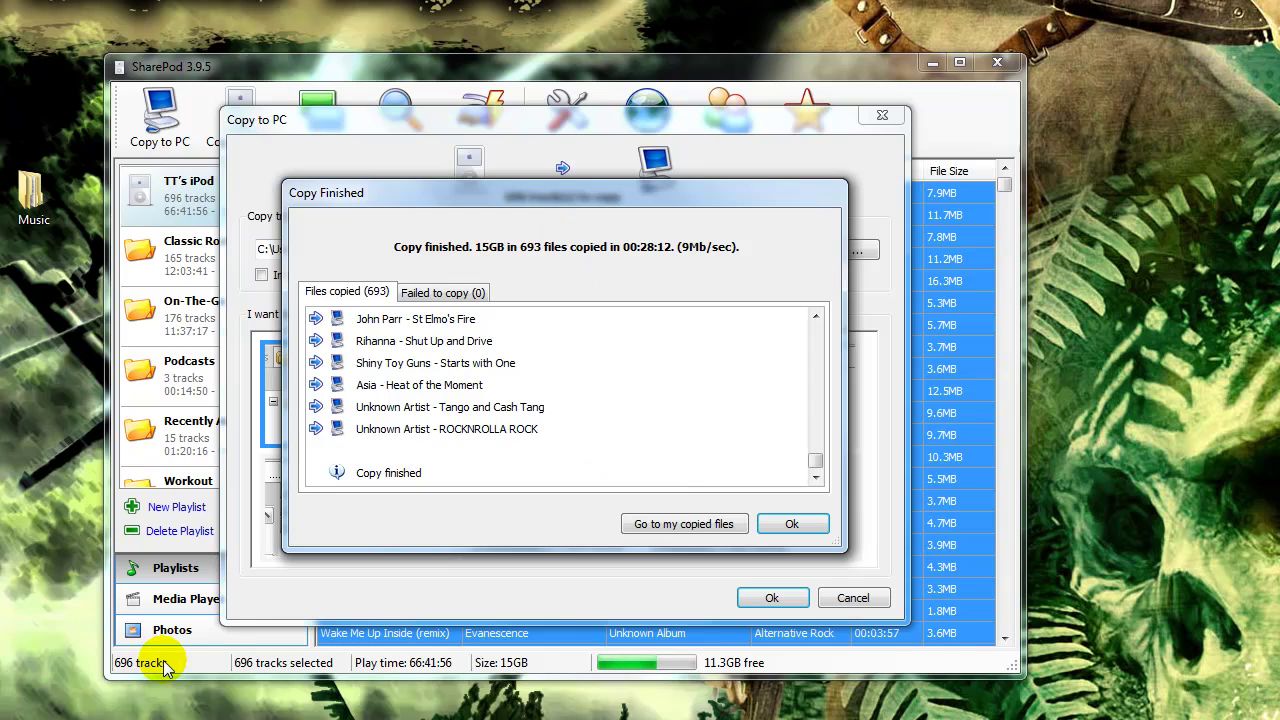
pyautogui.click(33, 198)
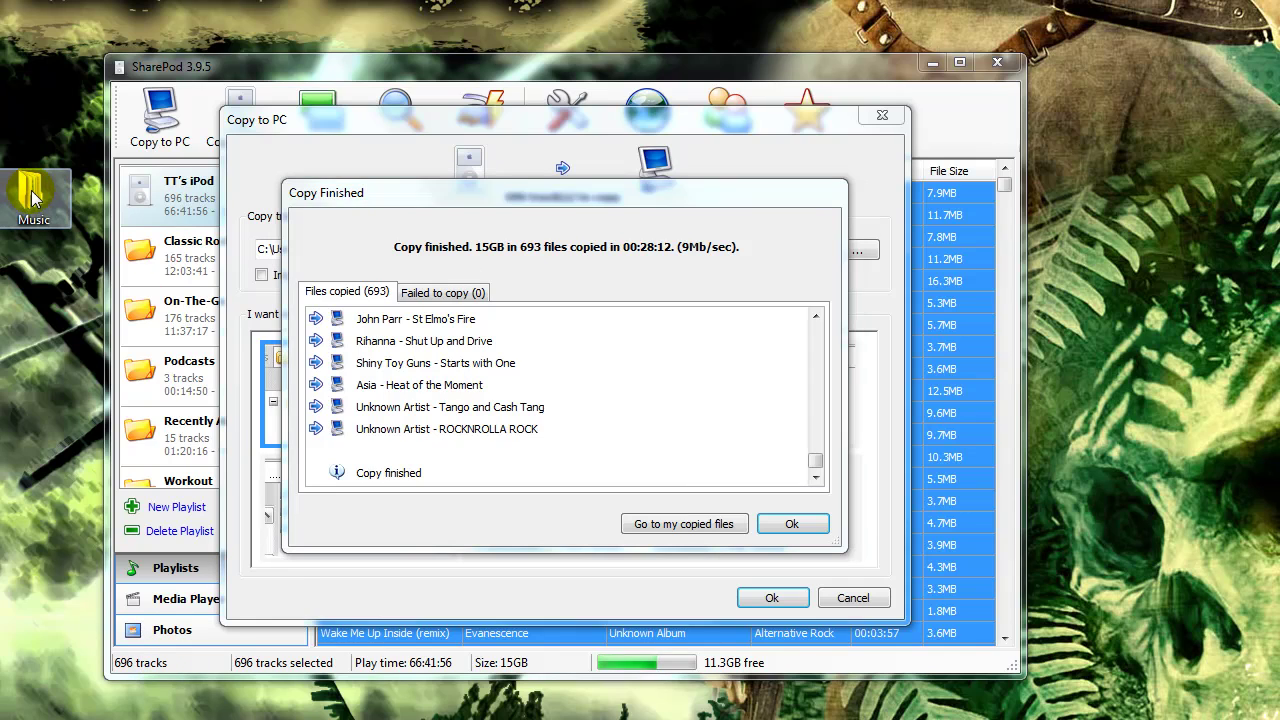
pyautogui.click(375, 199)
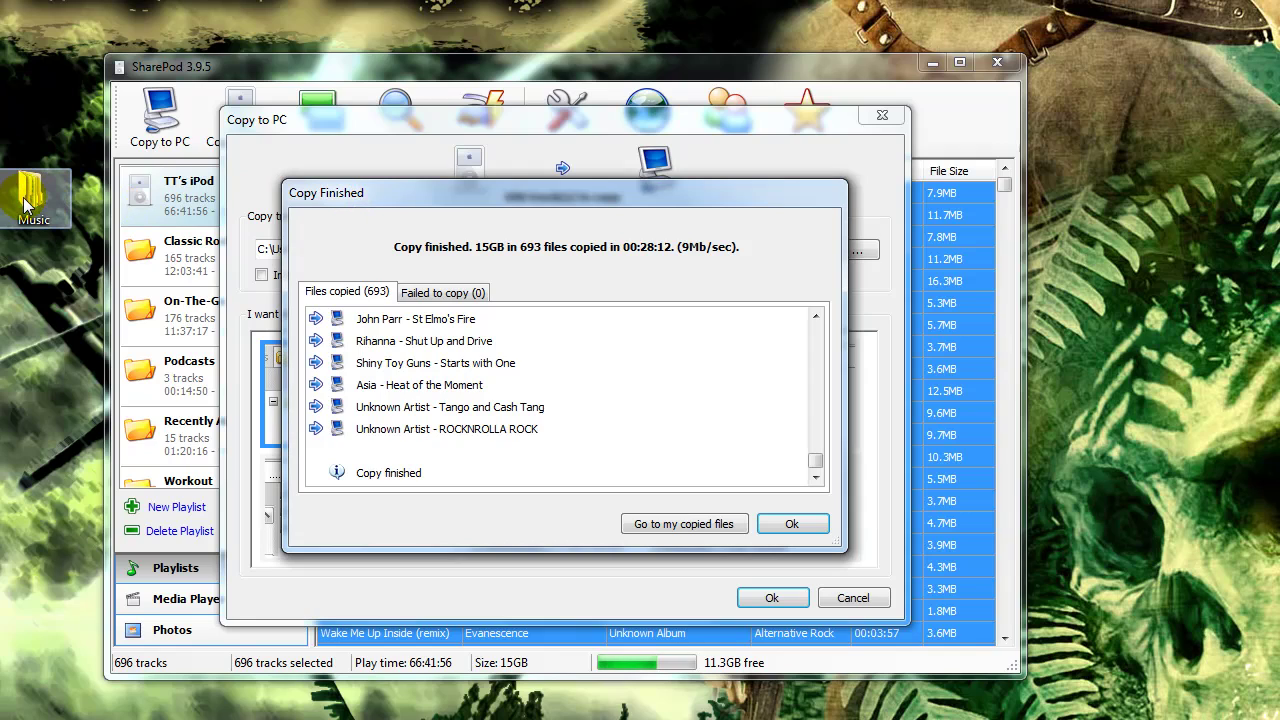
pyautogui.click(448, 292)
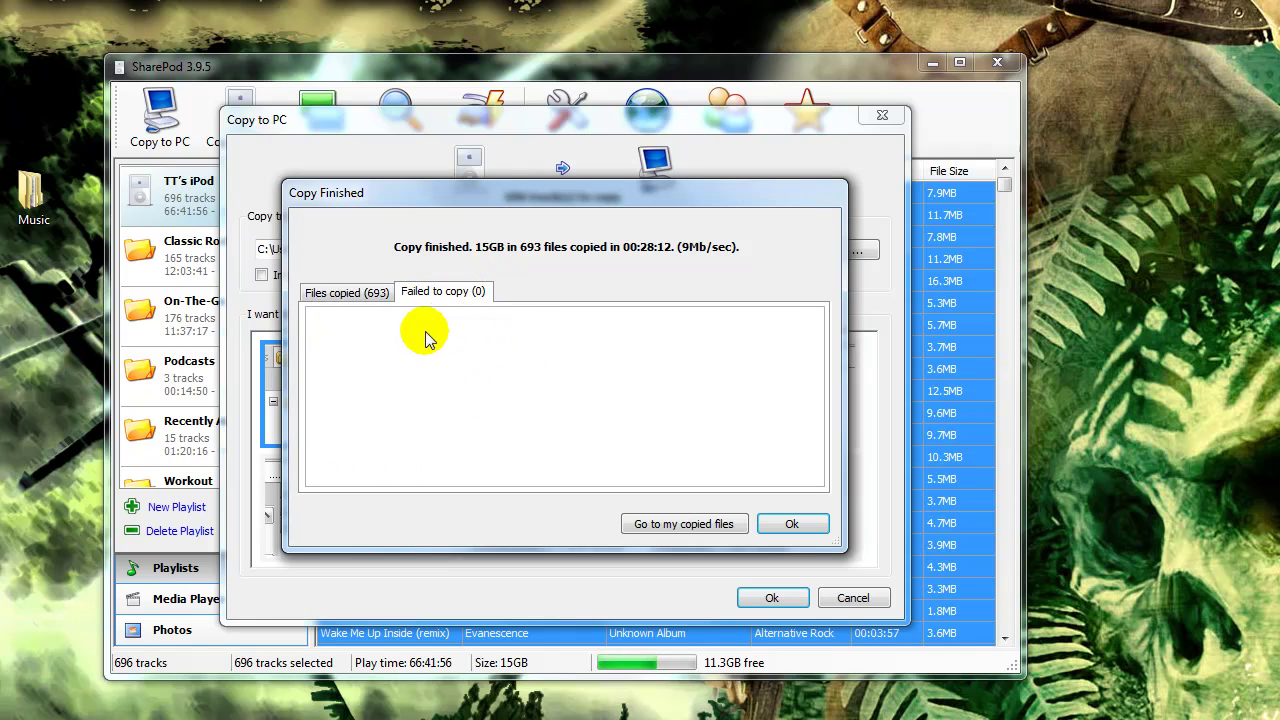
pyautogui.click(340, 290)
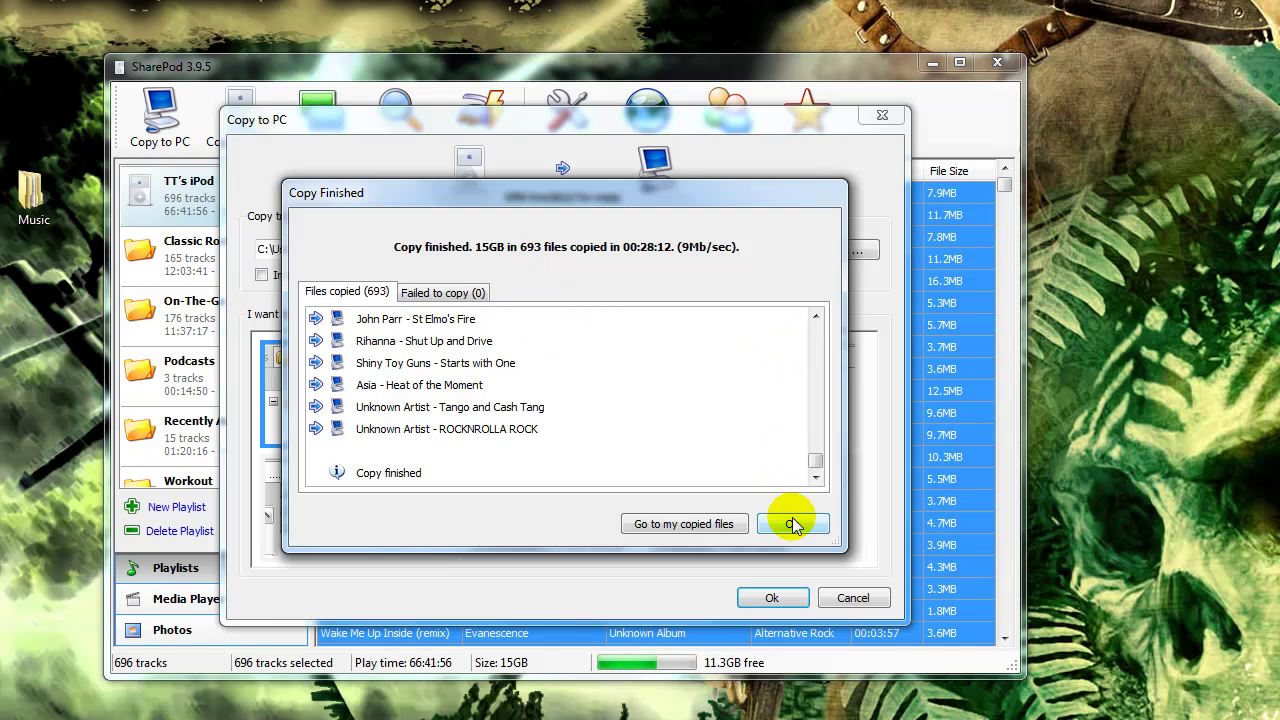
# Step: Open Music > 30 Seconds to Mars > Unknown Album and preview the Hurricane track
pyautogui.doubleClick(26, 195)
pyautogui.doubleClick(543, 223)
pyautogui.click(477, 186)
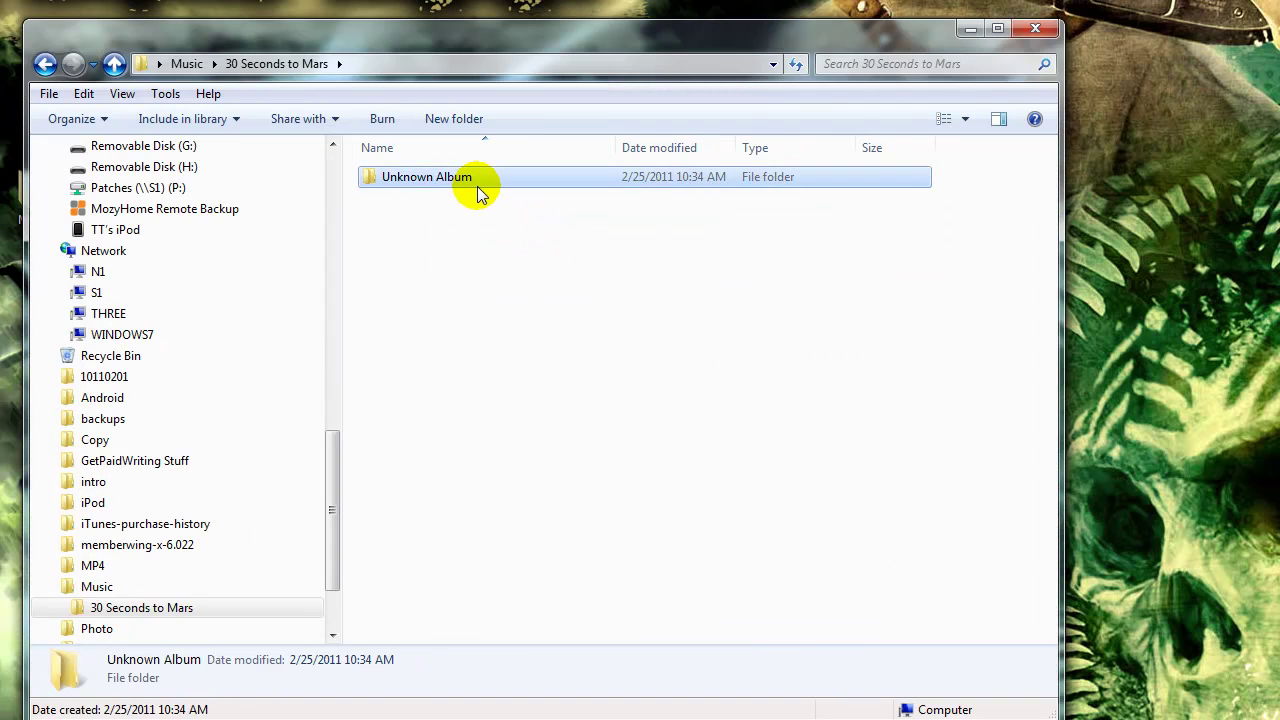
pyautogui.doubleClick(477, 190)
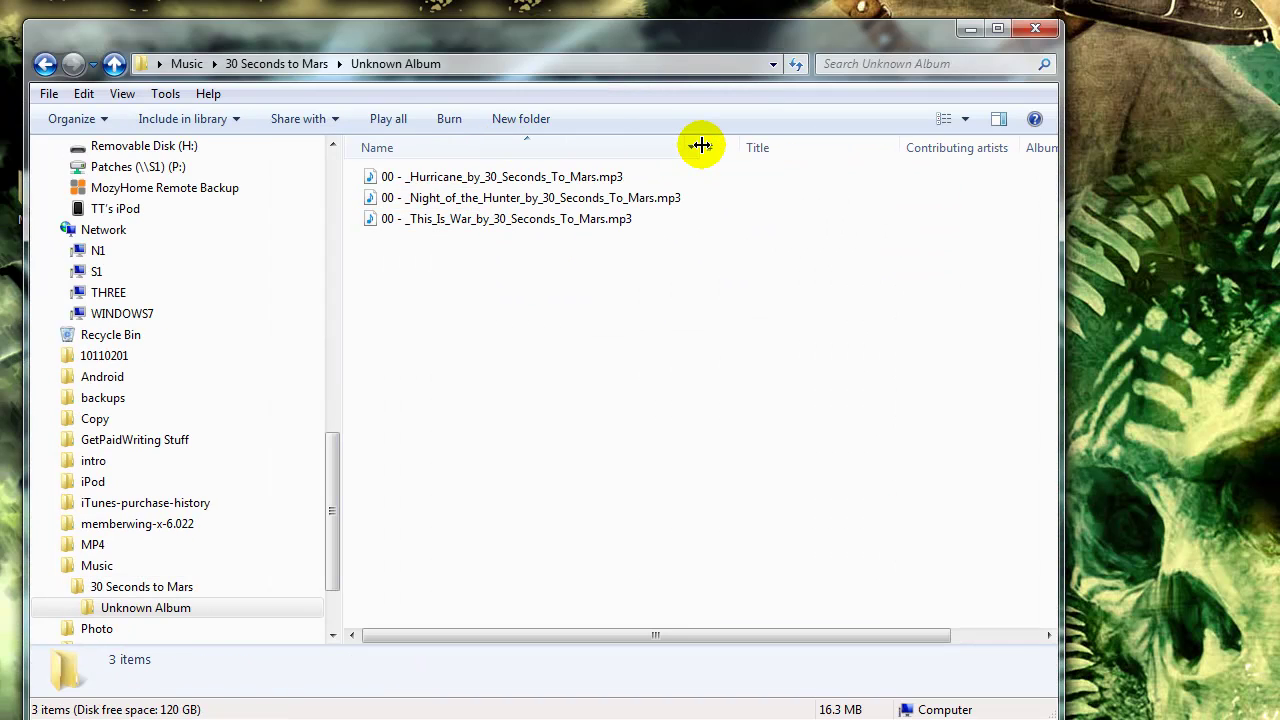
pyautogui.click(525, 177)
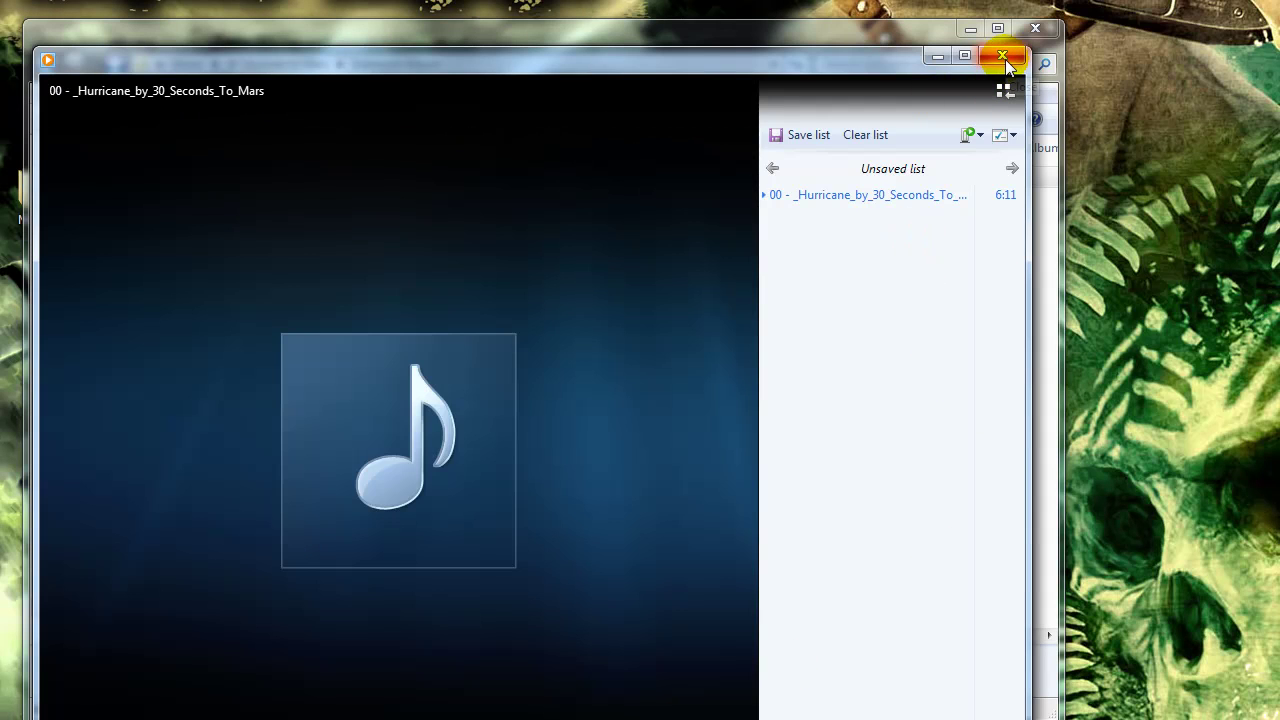
pyautogui.click(1003, 56)
pyautogui.click(609, 391)
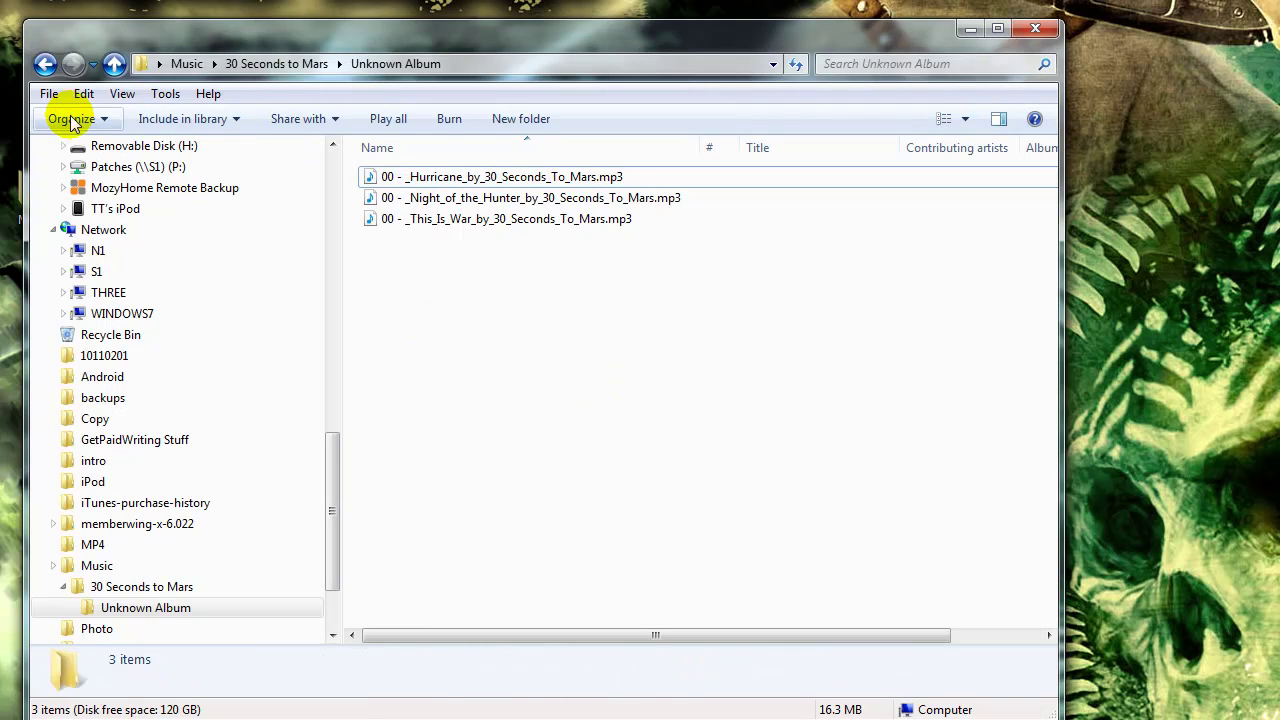
pyautogui.click(44, 65)
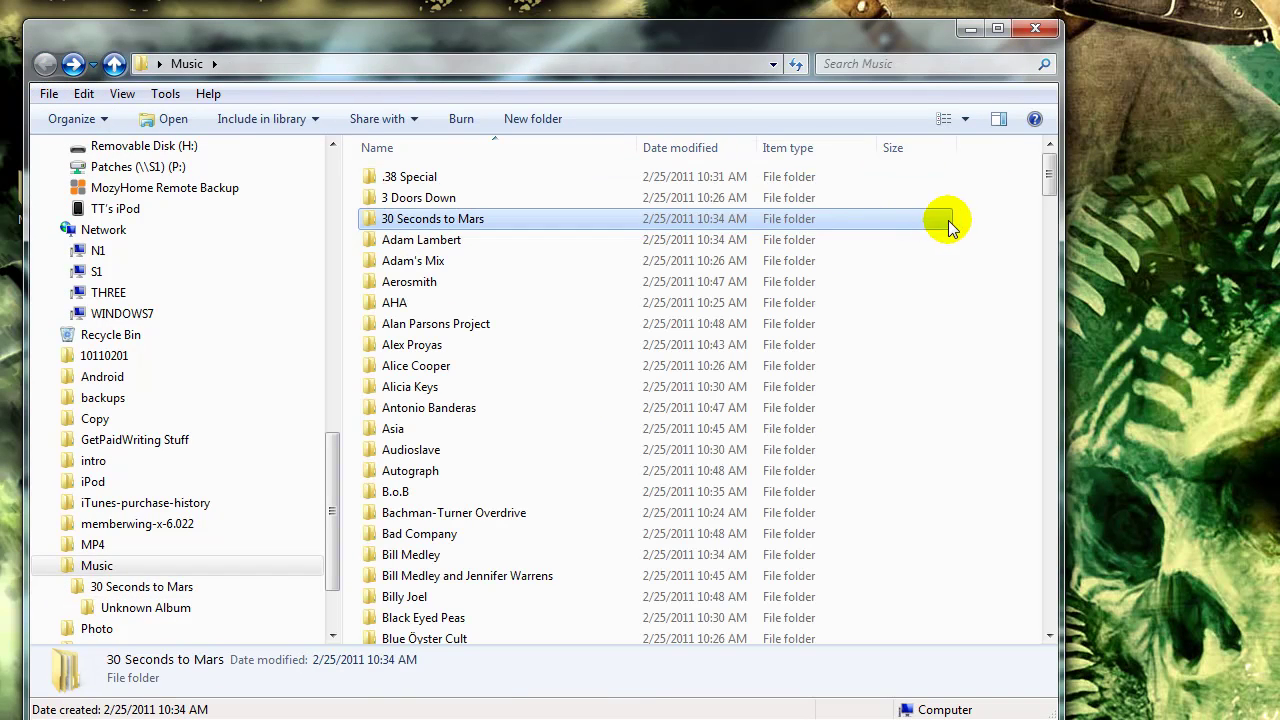
# Step: Browse the Triumph and The Rolling Stones album folders, then minimize and reopen Music
pyautogui.click(950, 225)
pyautogui.moveTo(1054, 158); pyautogui.dragTo(1024, 625)
pyautogui.doubleClick(491, 425)
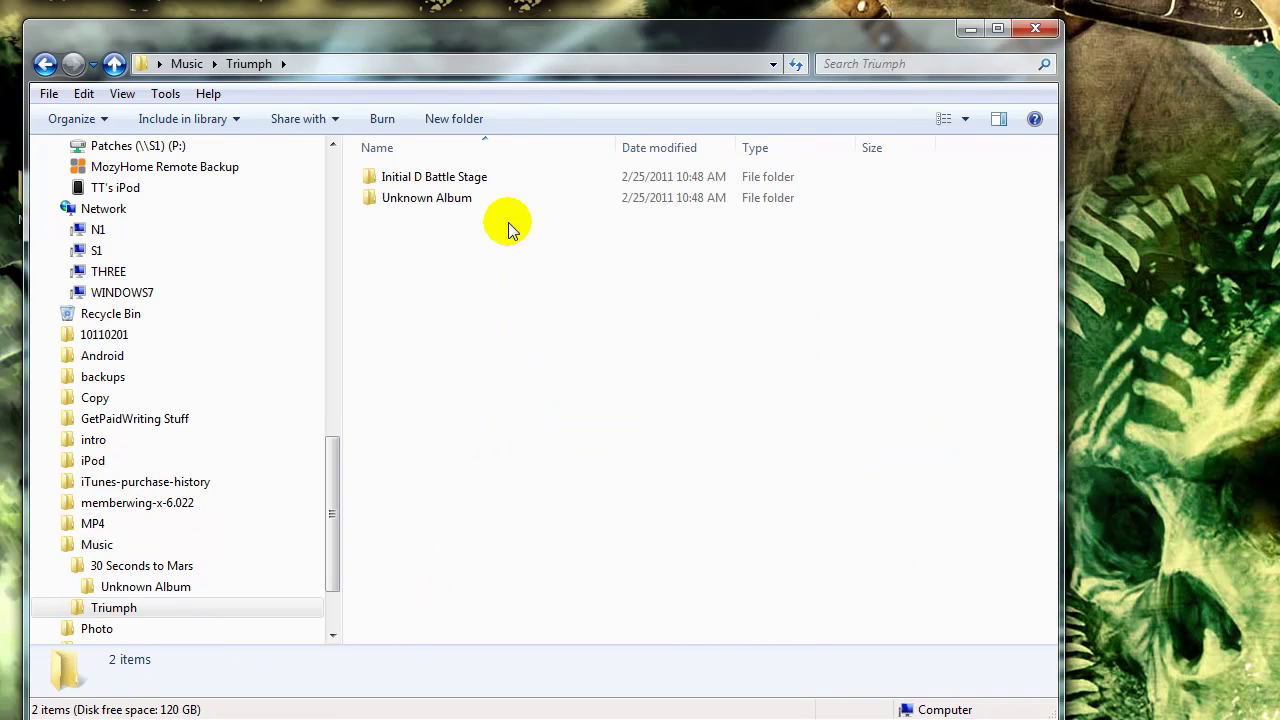
pyautogui.doubleClick(468, 180)
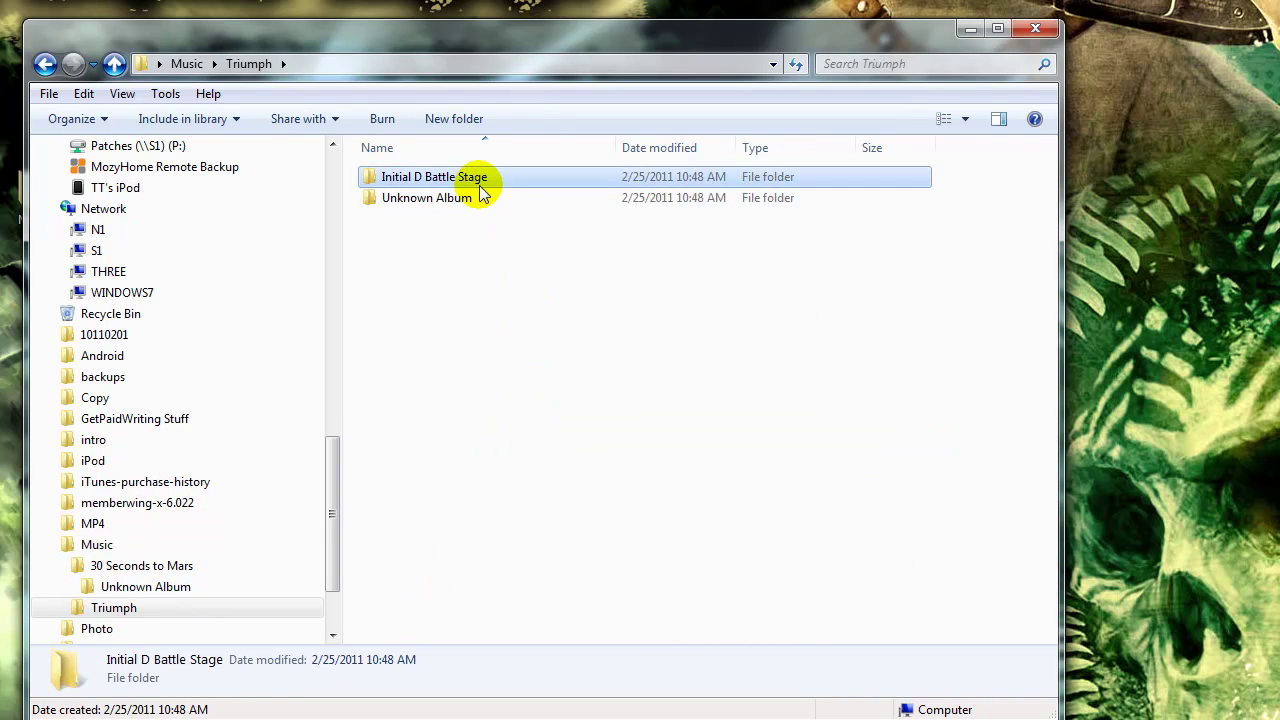
pyautogui.click(40, 64)
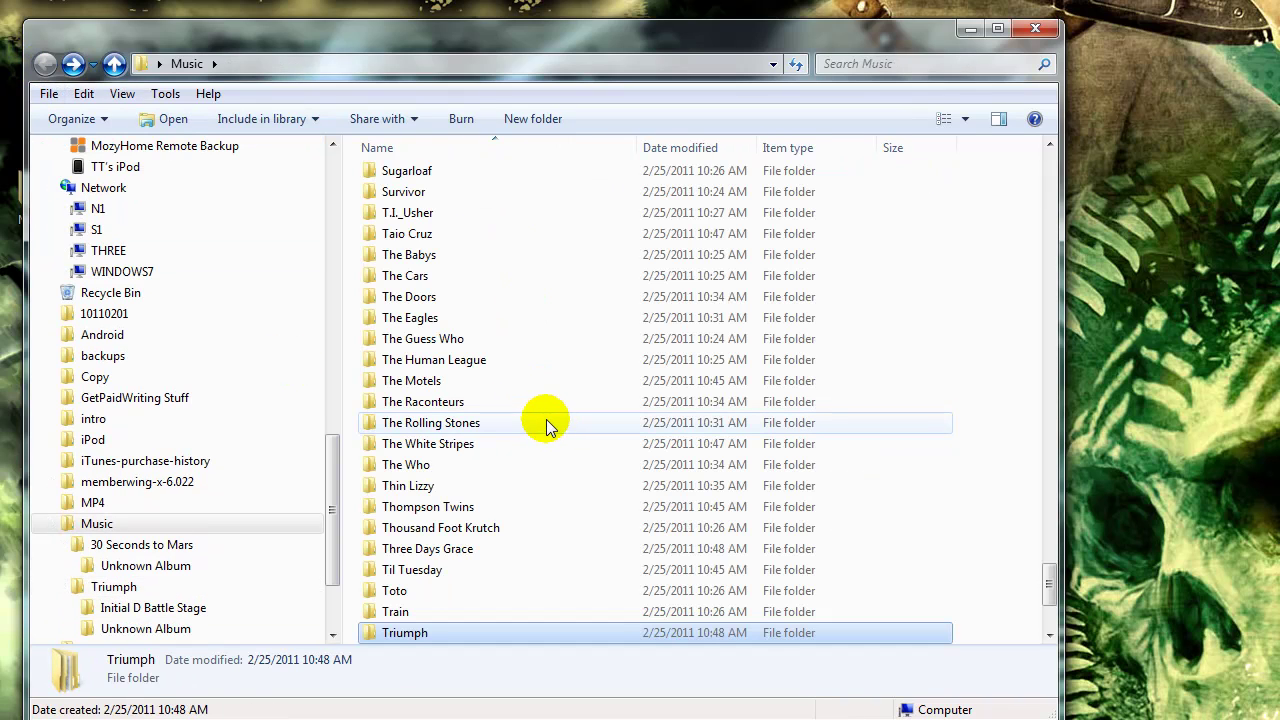
pyautogui.doubleClick(547, 425)
pyautogui.doubleClick(432, 177)
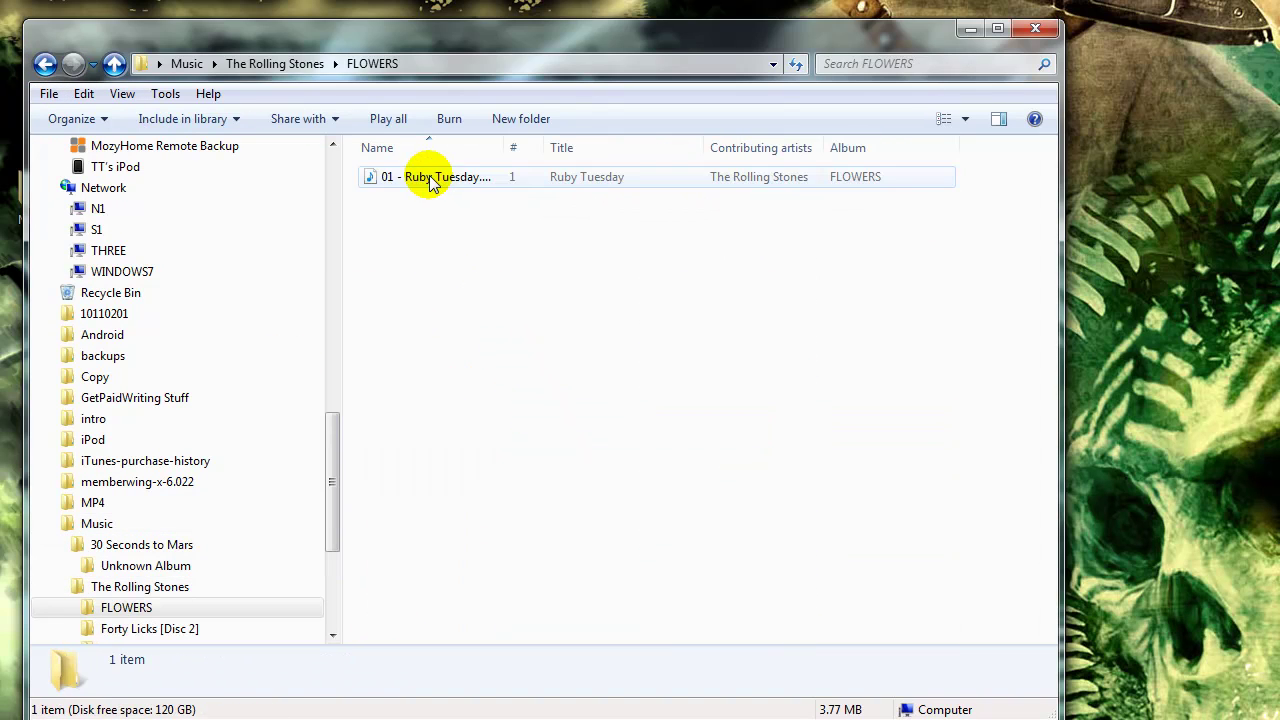
pyautogui.click(45, 64)
pyautogui.click(45, 64)
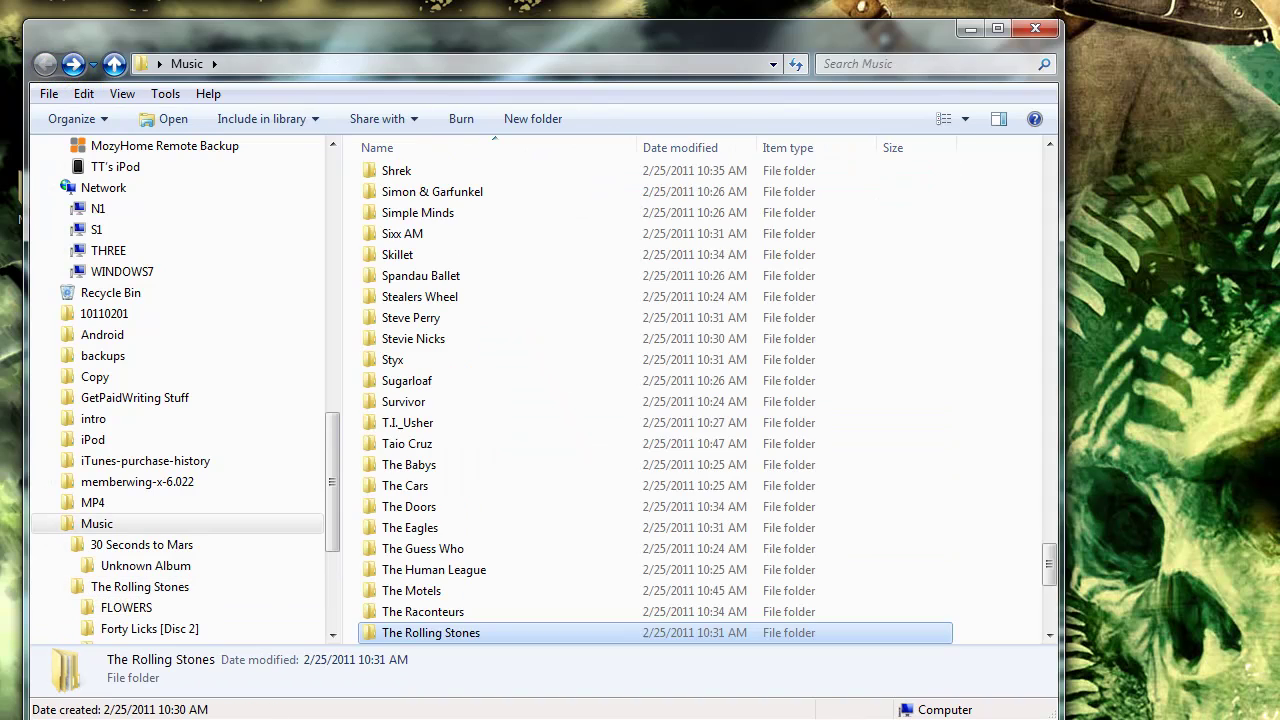
pyautogui.click(971, 28)
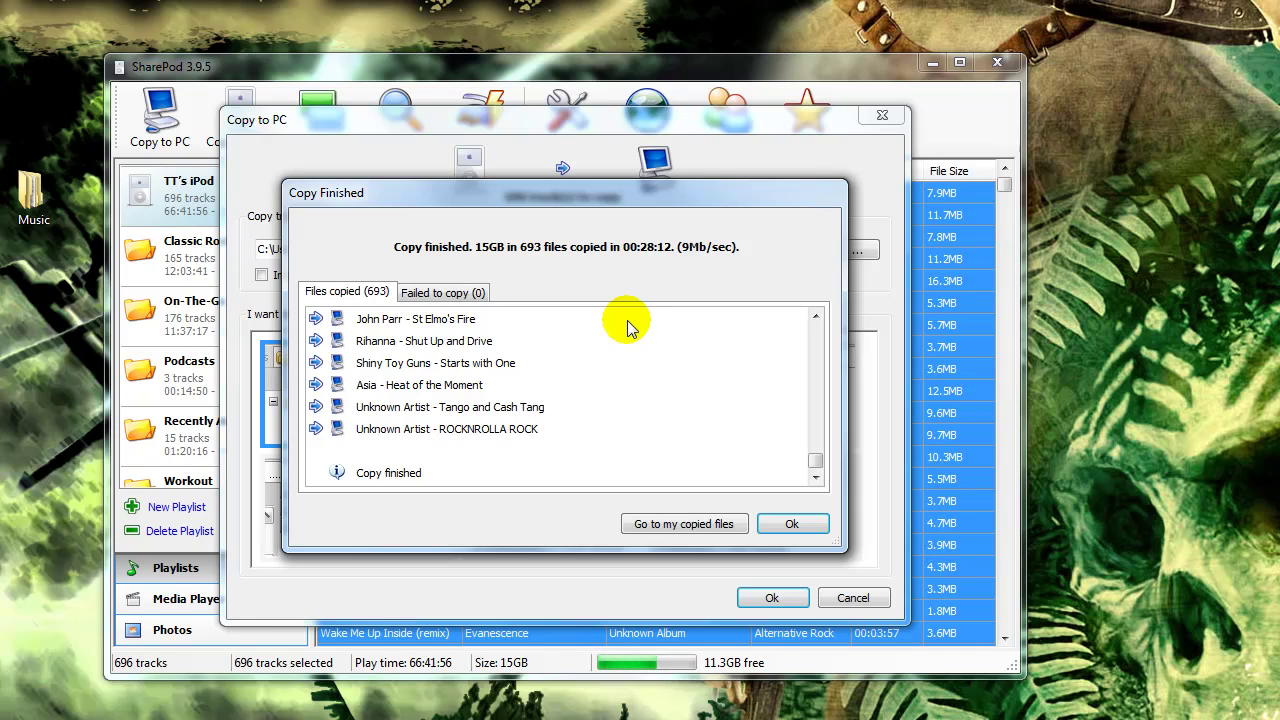
pyautogui.doubleClick(33, 198)
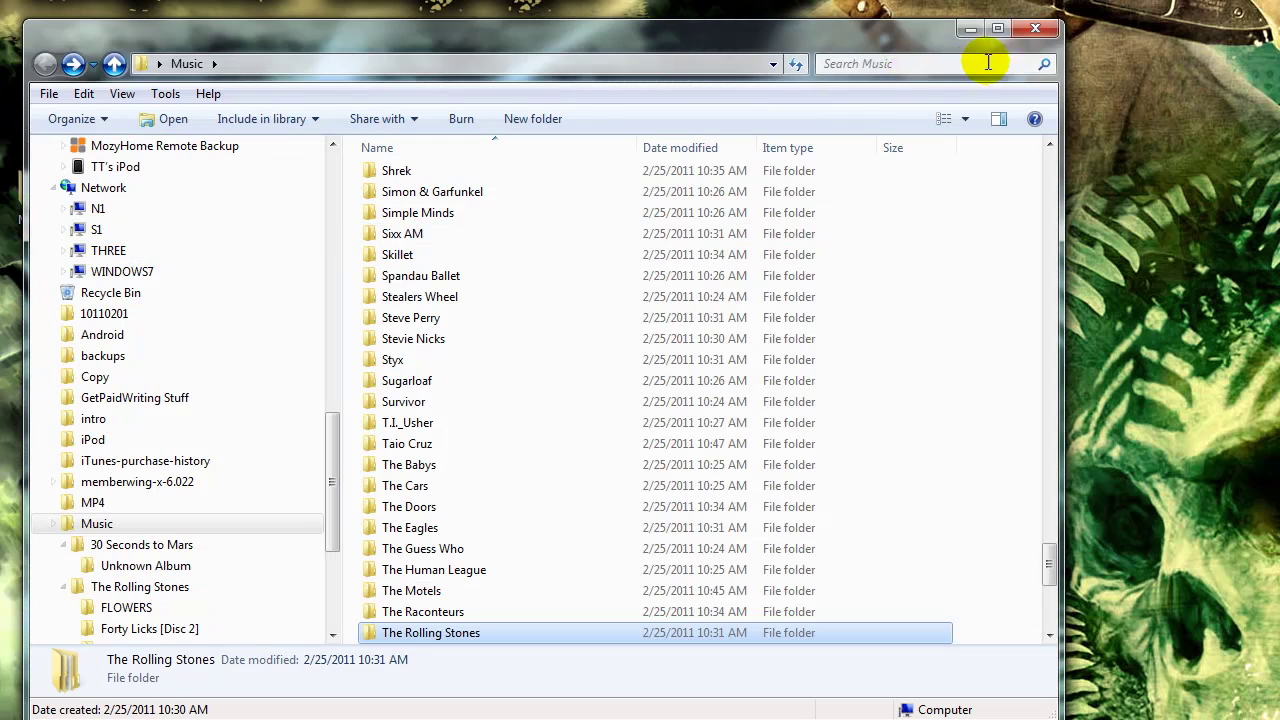
# Step: Find the iTunes Media folder path in Edit > Preferences > Advanced and switch to that folder
pyautogui.click(1038, 30)
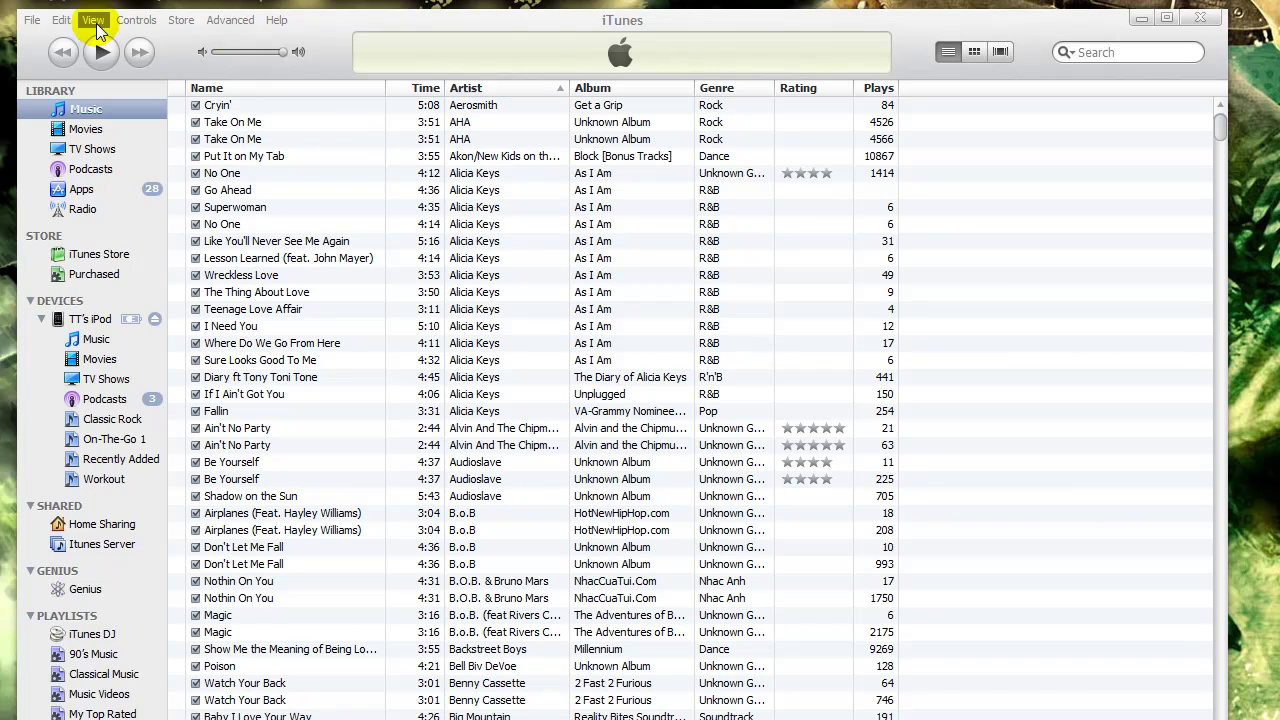
pyautogui.click(61, 20)
pyautogui.click(116, 237)
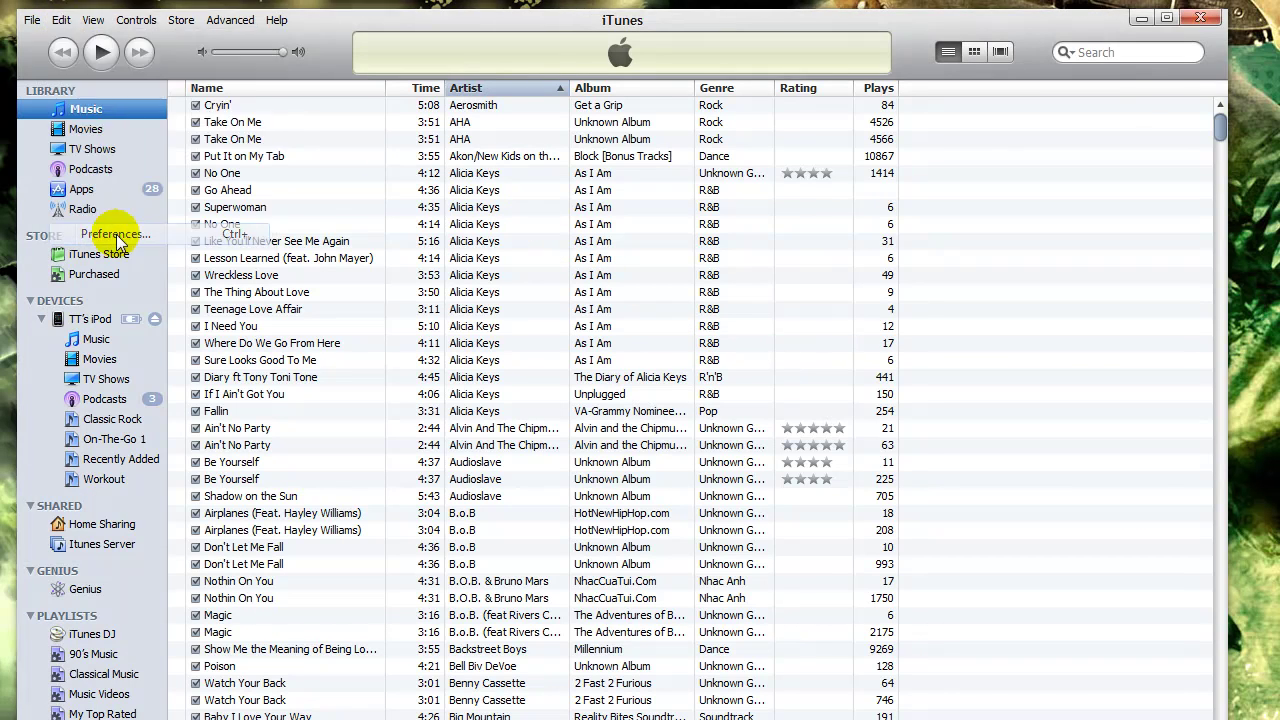
pyautogui.moveTo(600, 5); pyautogui.dragTo(610, 143)
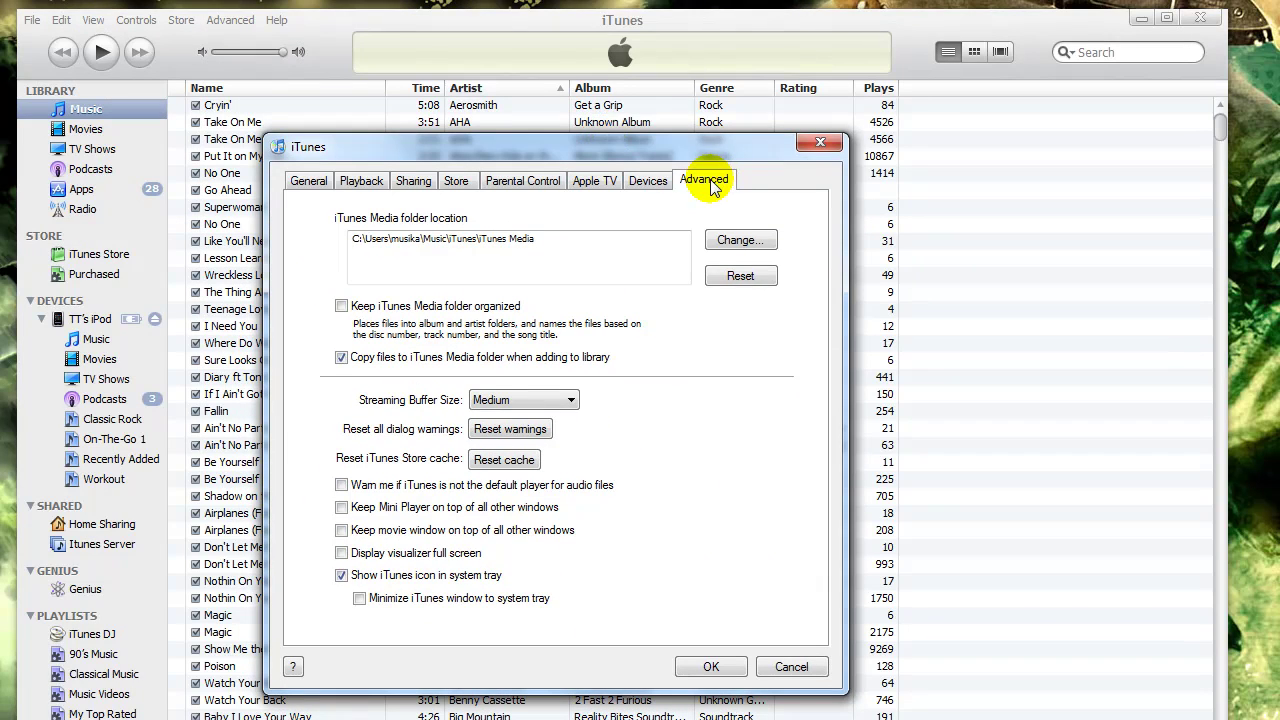
pyautogui.moveTo(545, 240); pyautogui.dragTo(340, 248)
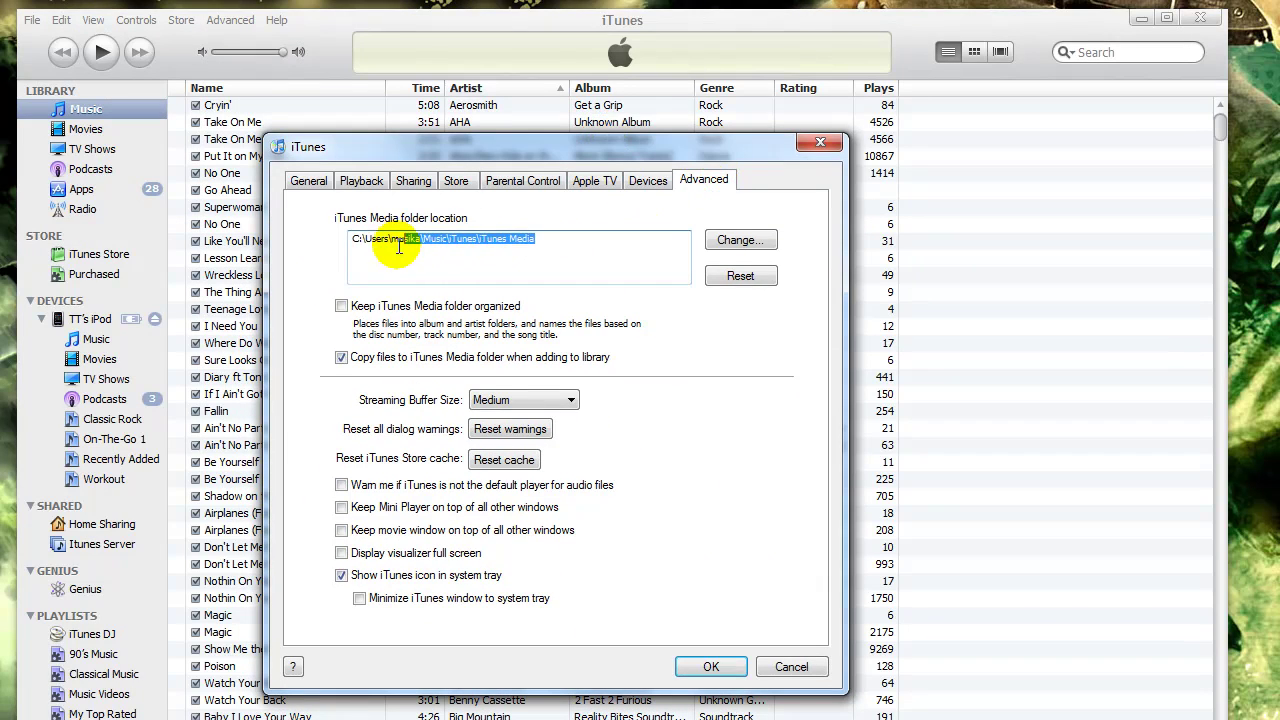
pyautogui.click(340, 247)
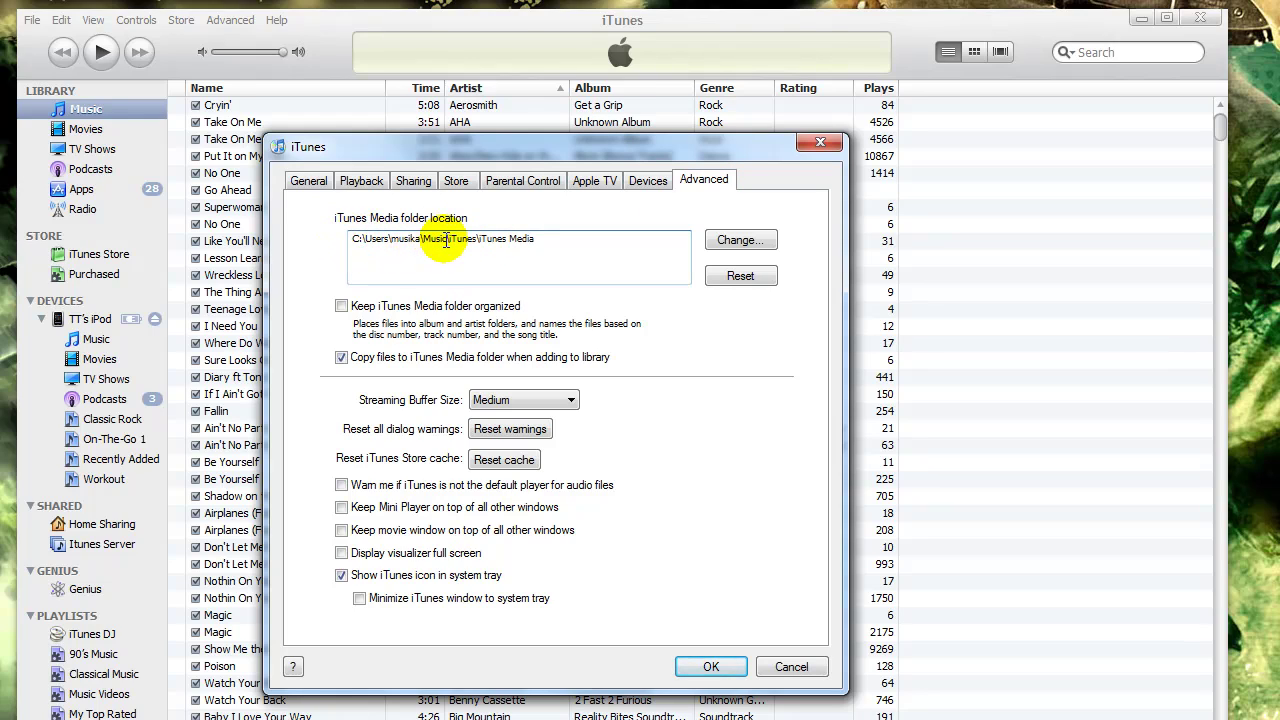
pyautogui.hotkey('alt', 'Tab')
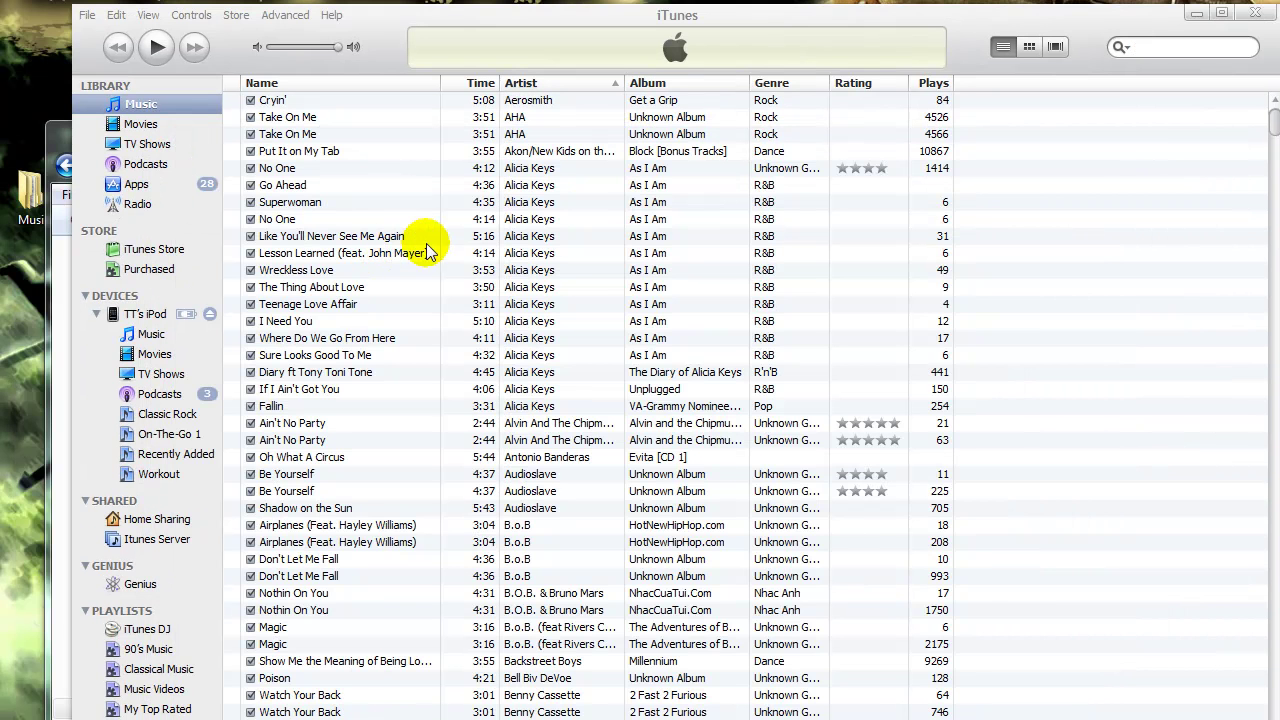
# Step: Add Alan Parsons Project > Pyramid > Can't Take It with You mp3 through Add File to Library
pyautogui.click(88, 16)
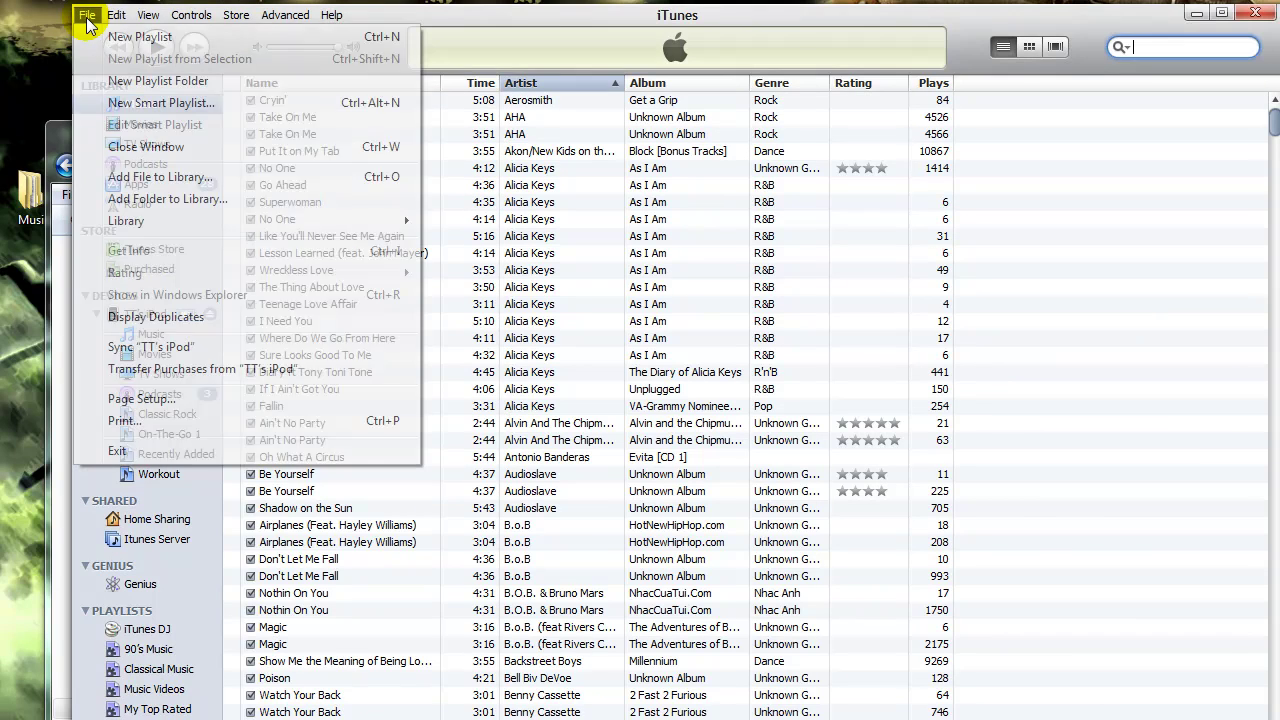
pyautogui.click(165, 177)
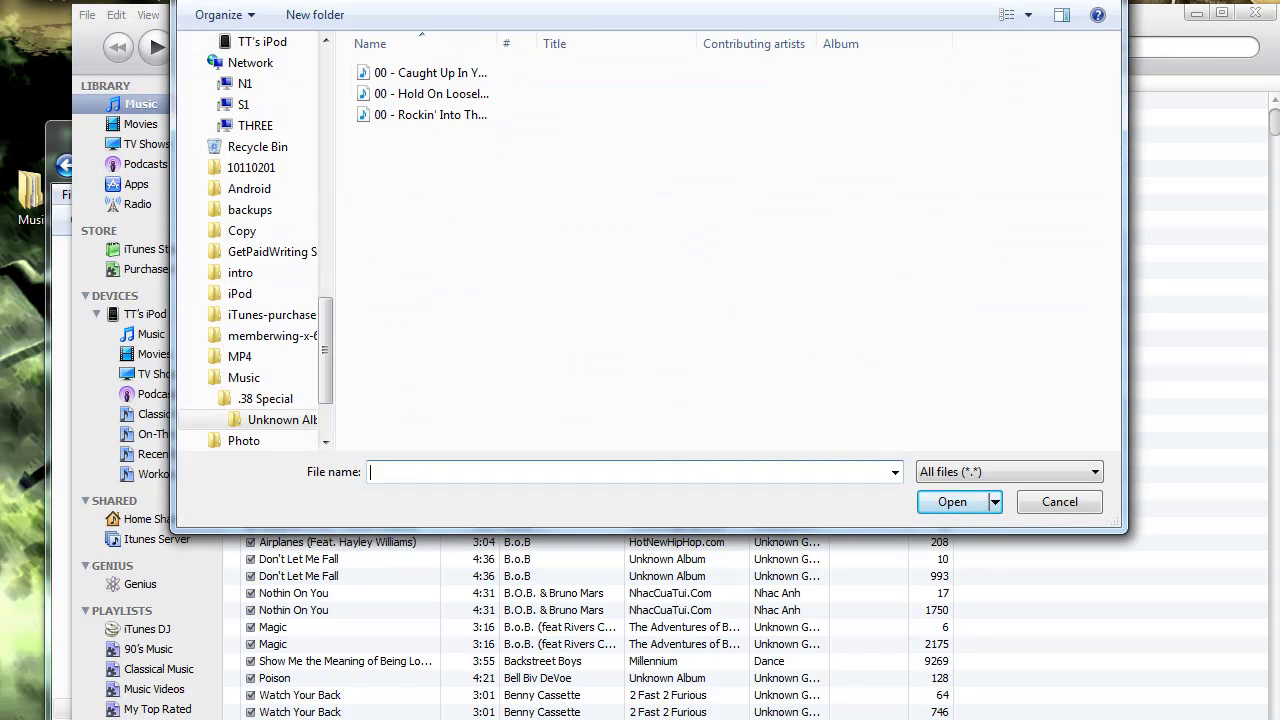
pyautogui.hotkey('alt', 'Up')
pyautogui.hotkey('alt', 'Up')
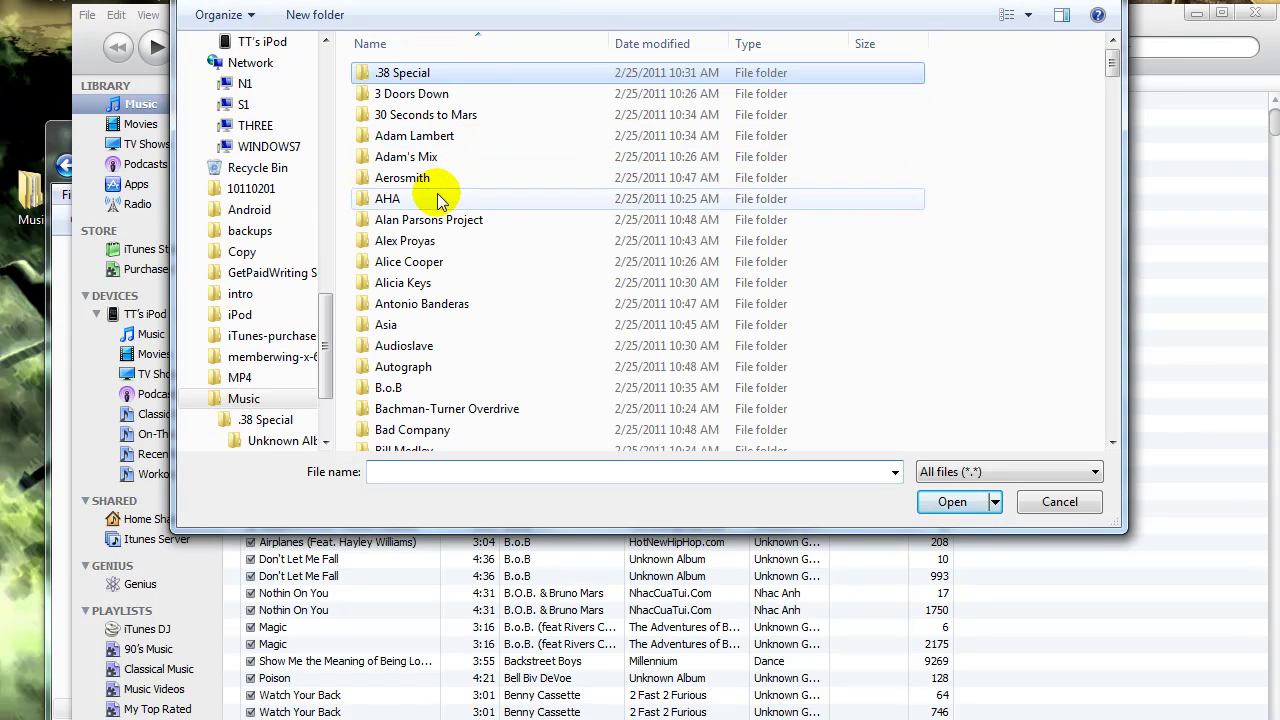
pyautogui.doubleClick(475, 221)
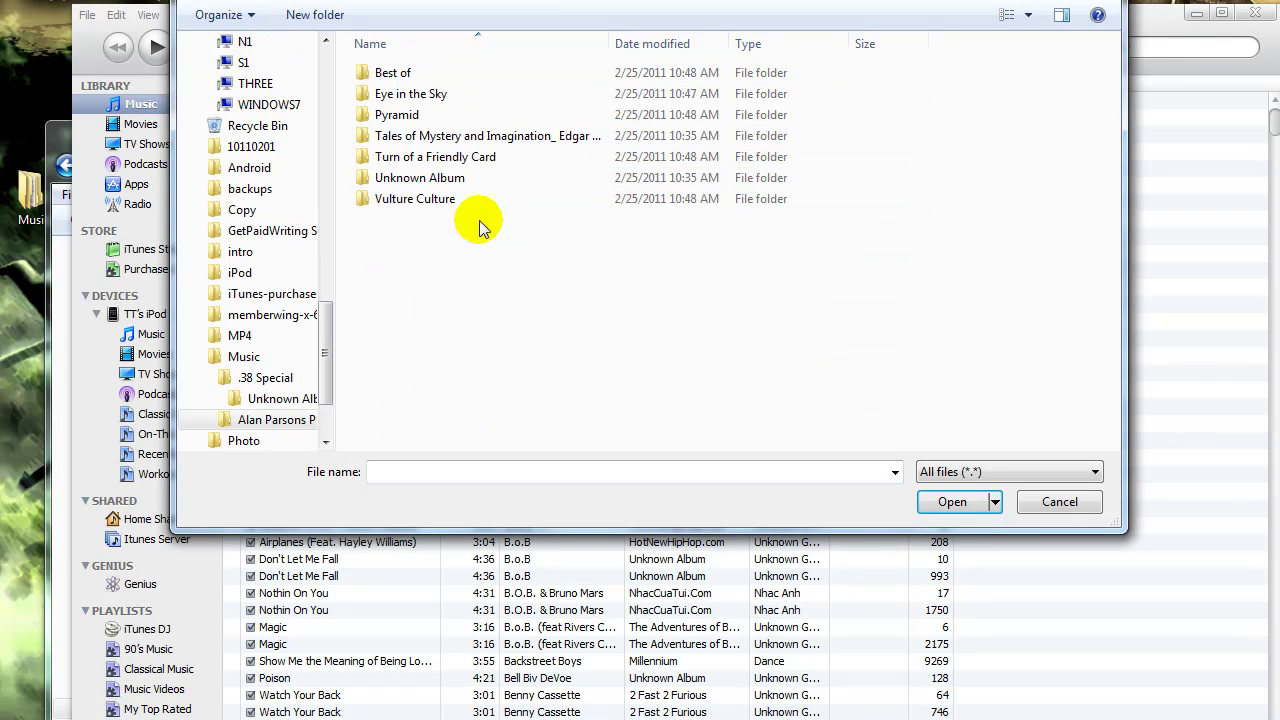
pyautogui.doubleClick(398, 114)
pyautogui.click(430, 72)
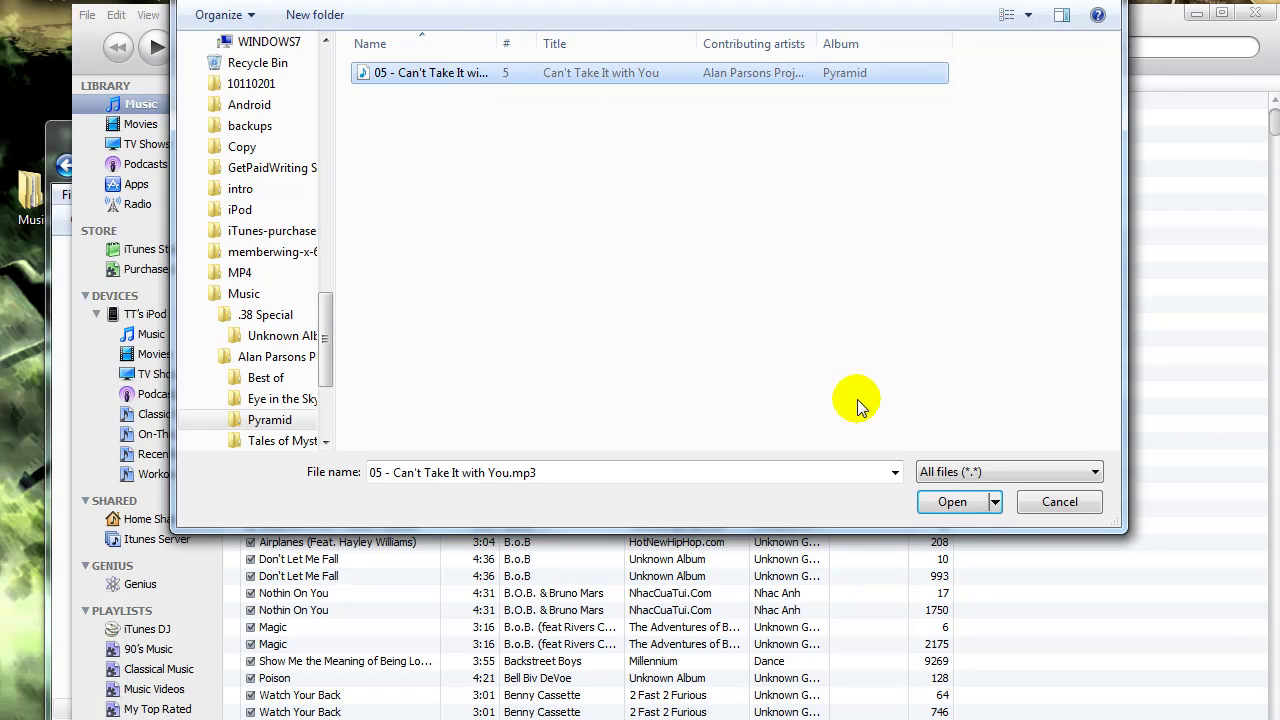
pyautogui.click(952, 501)
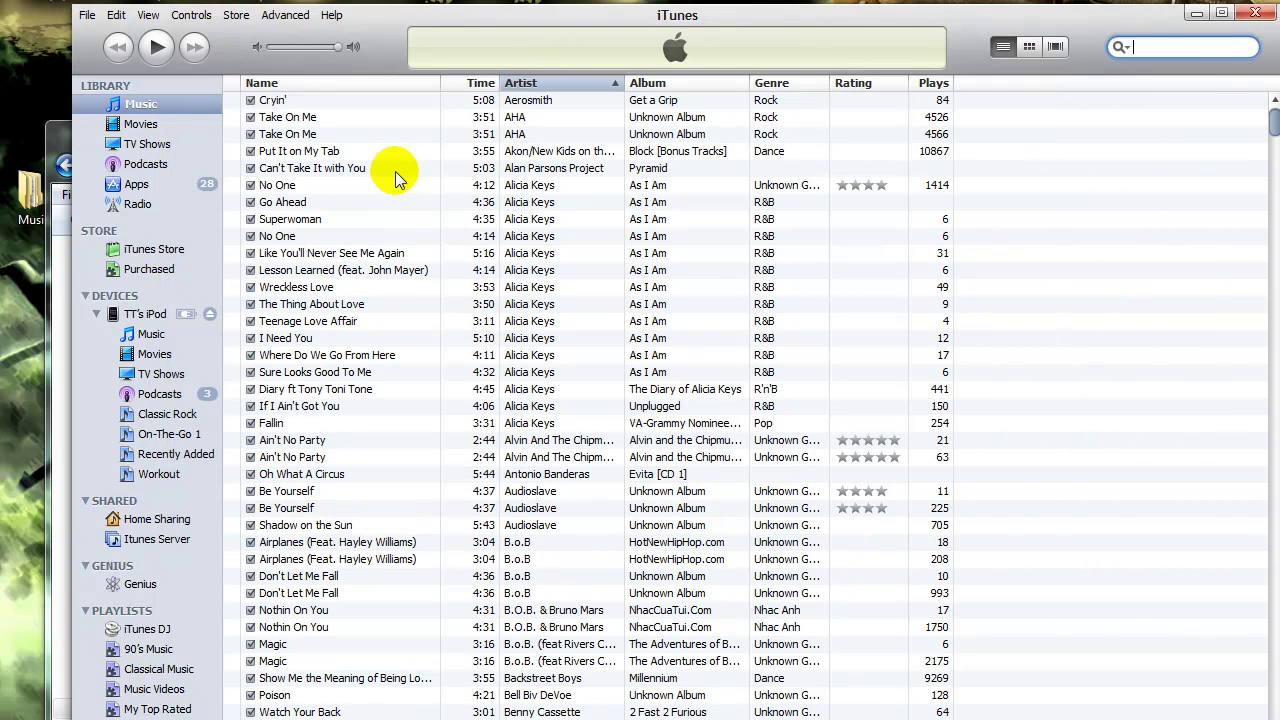
# Step: Open the Automatically Add to iTunes folder inside iTunes Media
pyautogui.click(350, 168)
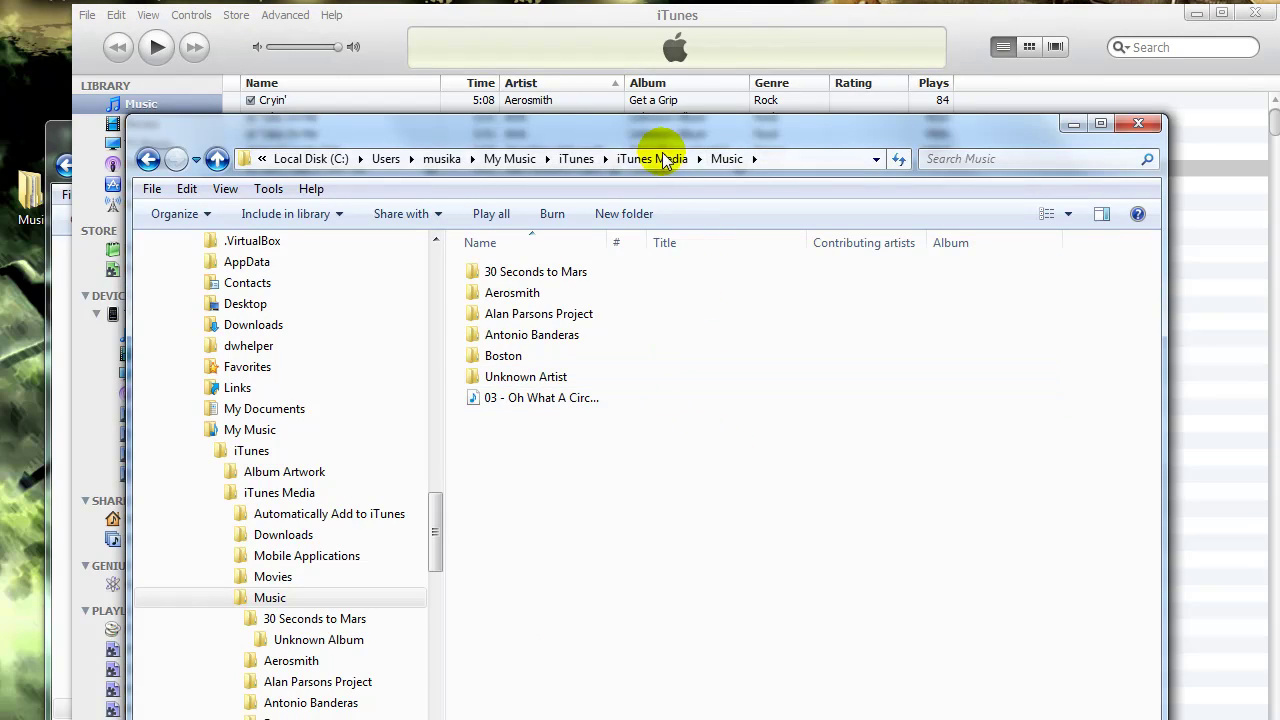
pyautogui.click(660, 160)
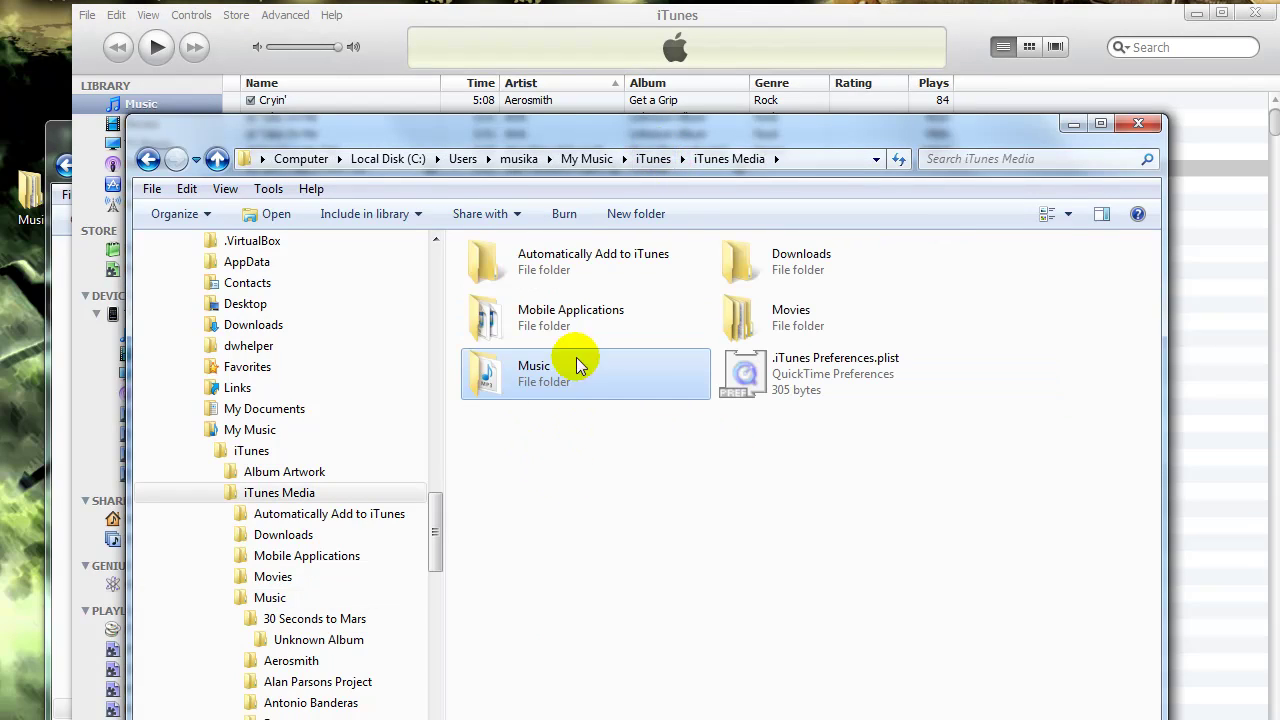
pyautogui.doubleClick(579, 266)
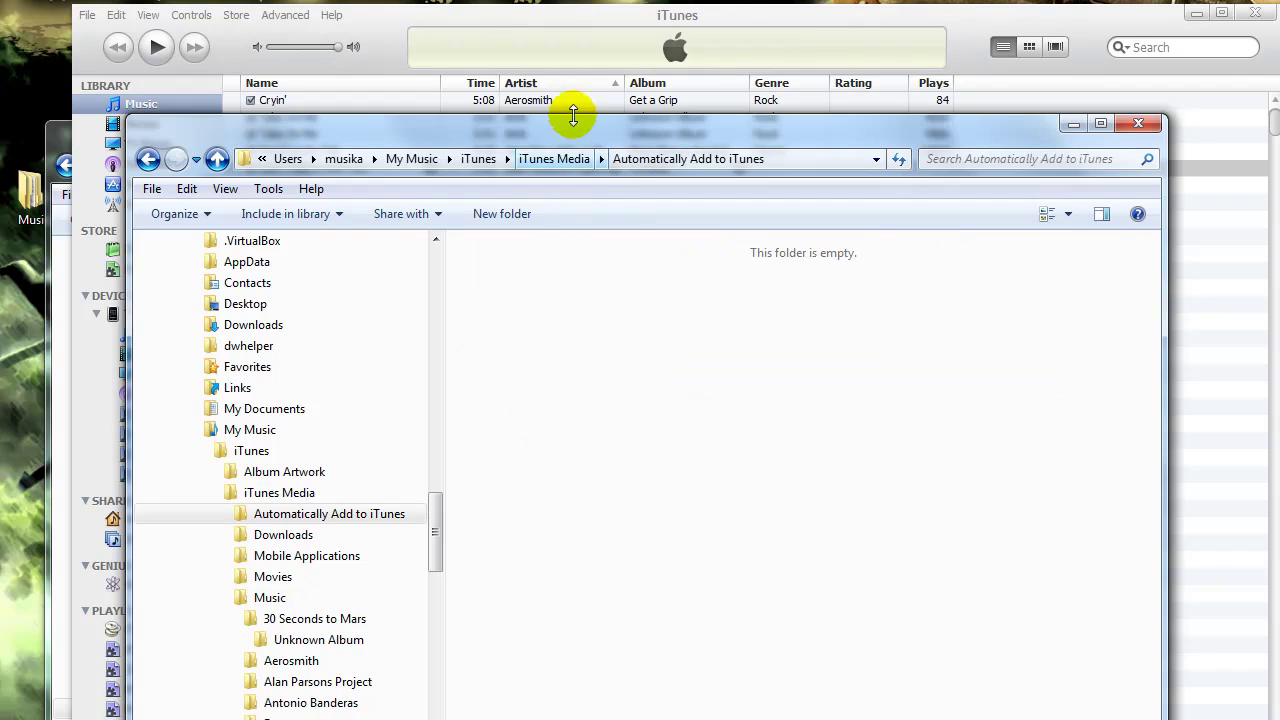
pyautogui.moveTo(577, 116); pyautogui.dragTo(591, 178)
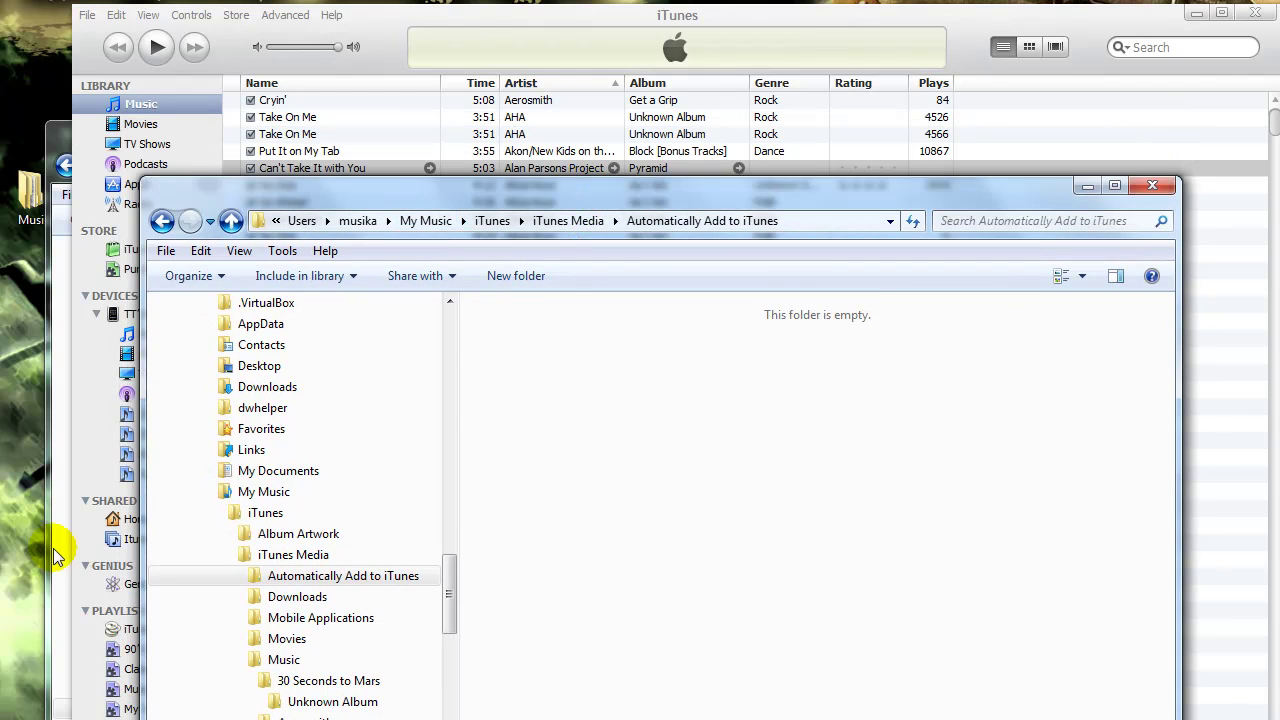
# Step: Paste the 30 Seconds to Mars 'Night of the Hunter' mp3 into Automatically Add to iTunes
pyautogui.doubleClick(32, 200)
pyautogui.click(485, 325)
pyautogui.doubleClick(492, 333)
pyautogui.doubleClick(505, 304)
pyautogui.click(480, 305)
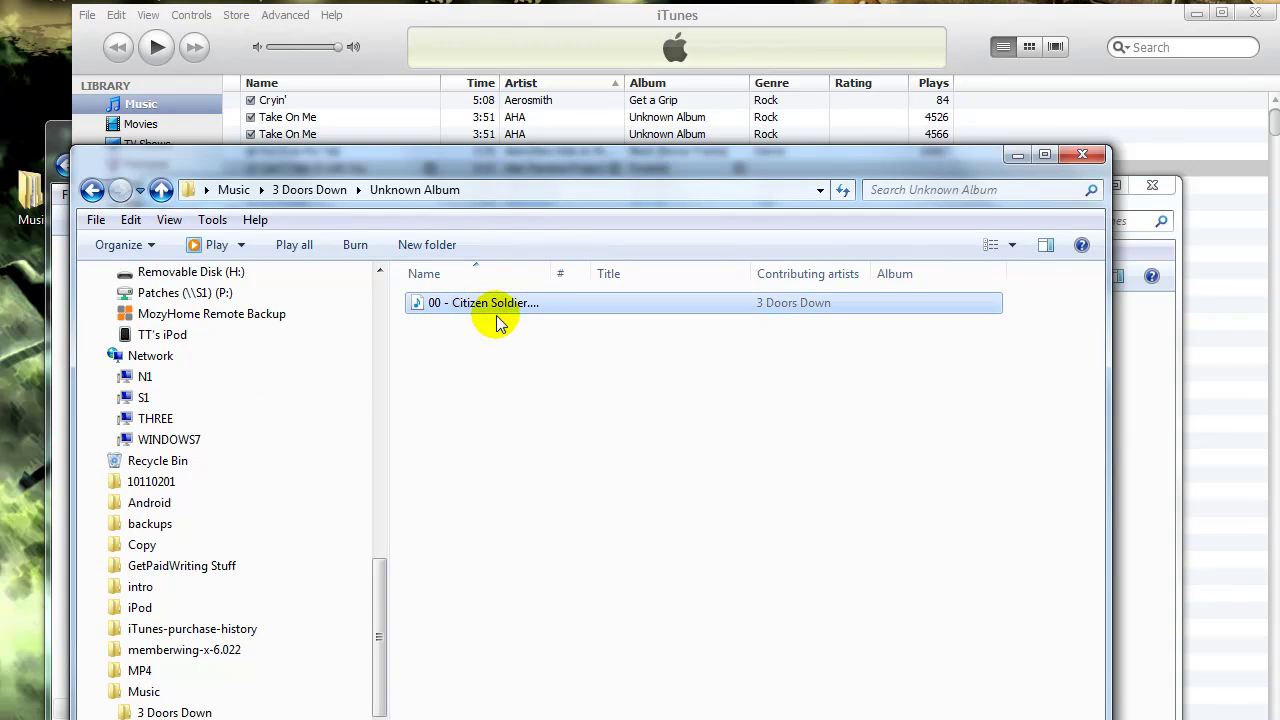
pyautogui.click(92, 190)
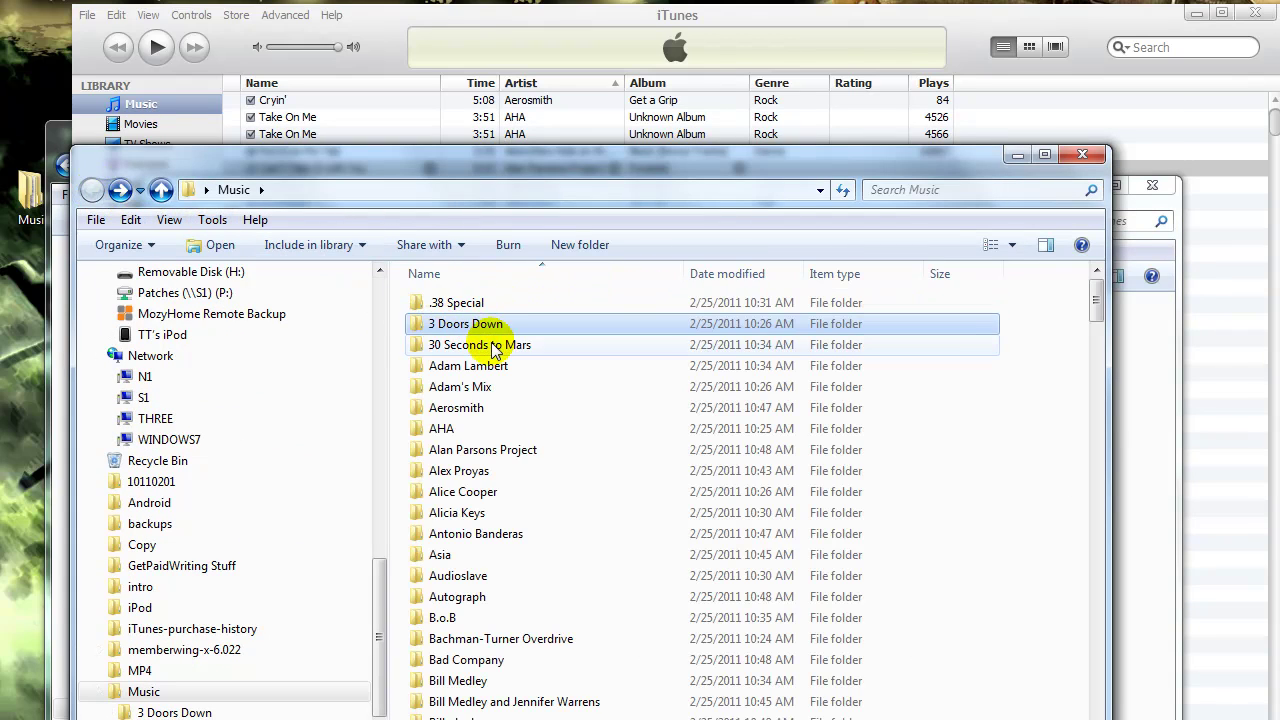
pyautogui.doubleClick(492, 345)
pyautogui.doubleClick(488, 305)
pyautogui.click(521, 332)
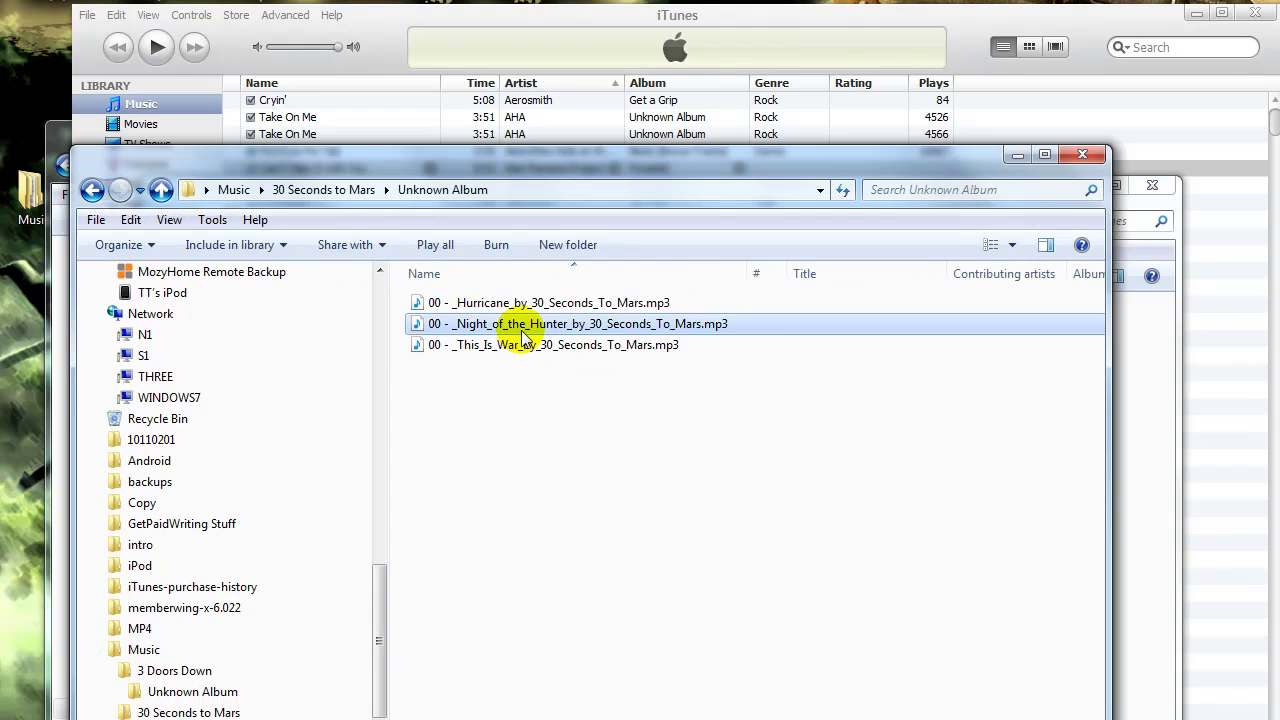
pyautogui.click(1119, 368)
pyautogui.hotkey('ctrl', 'v')
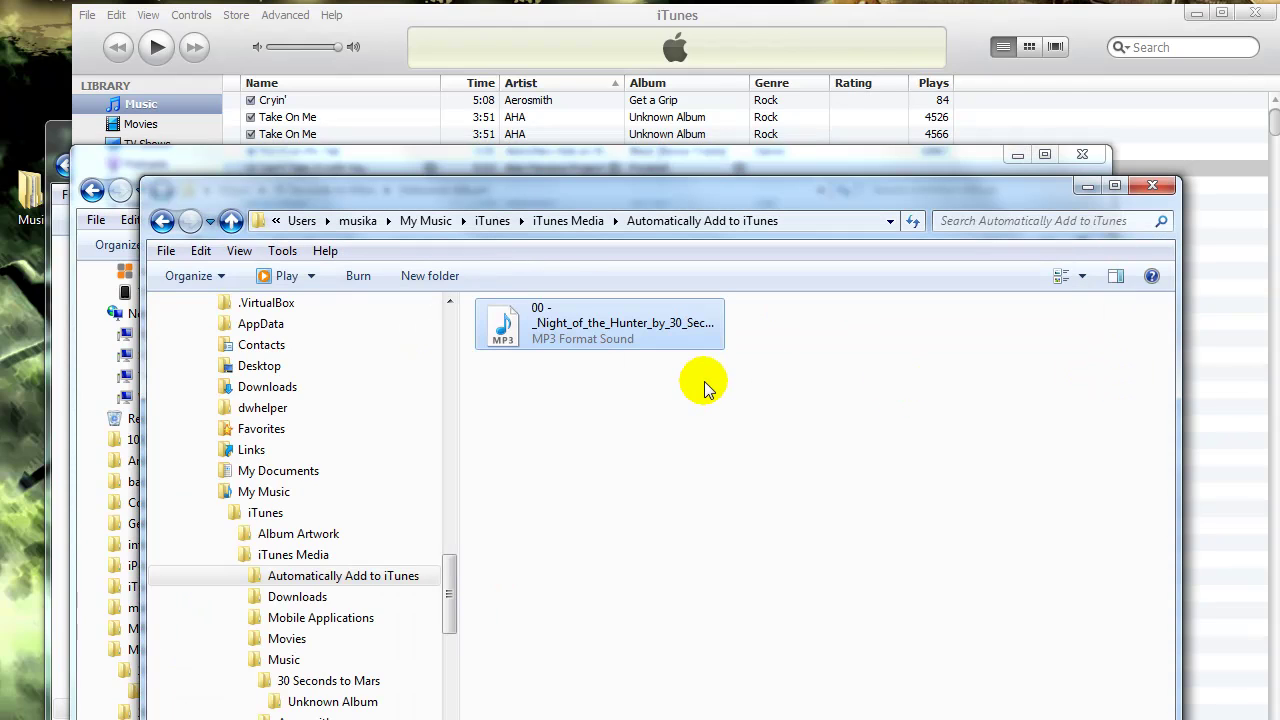
# Step: Confirm the track landed in iTunes Music > 30 Seconds to Mars > Unknown Album
pyautogui.click(162, 220)
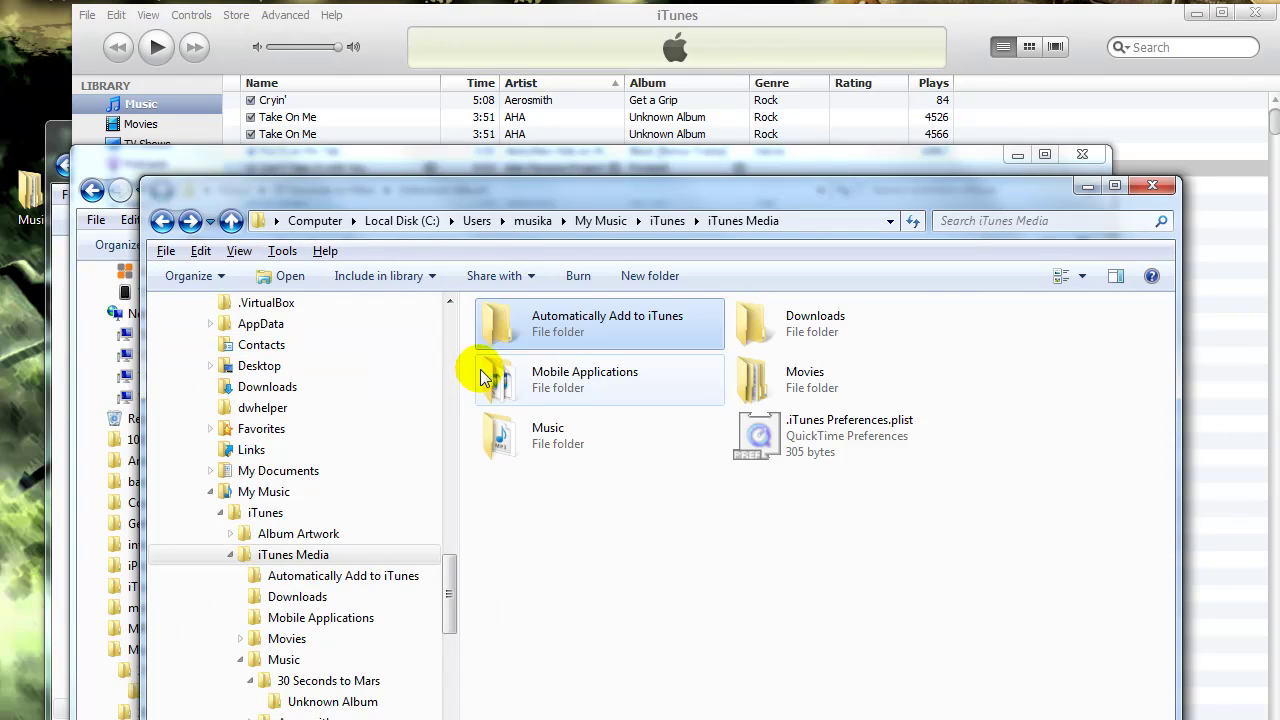
pyautogui.doubleClick(578, 432)
pyautogui.doubleClick(582, 334)
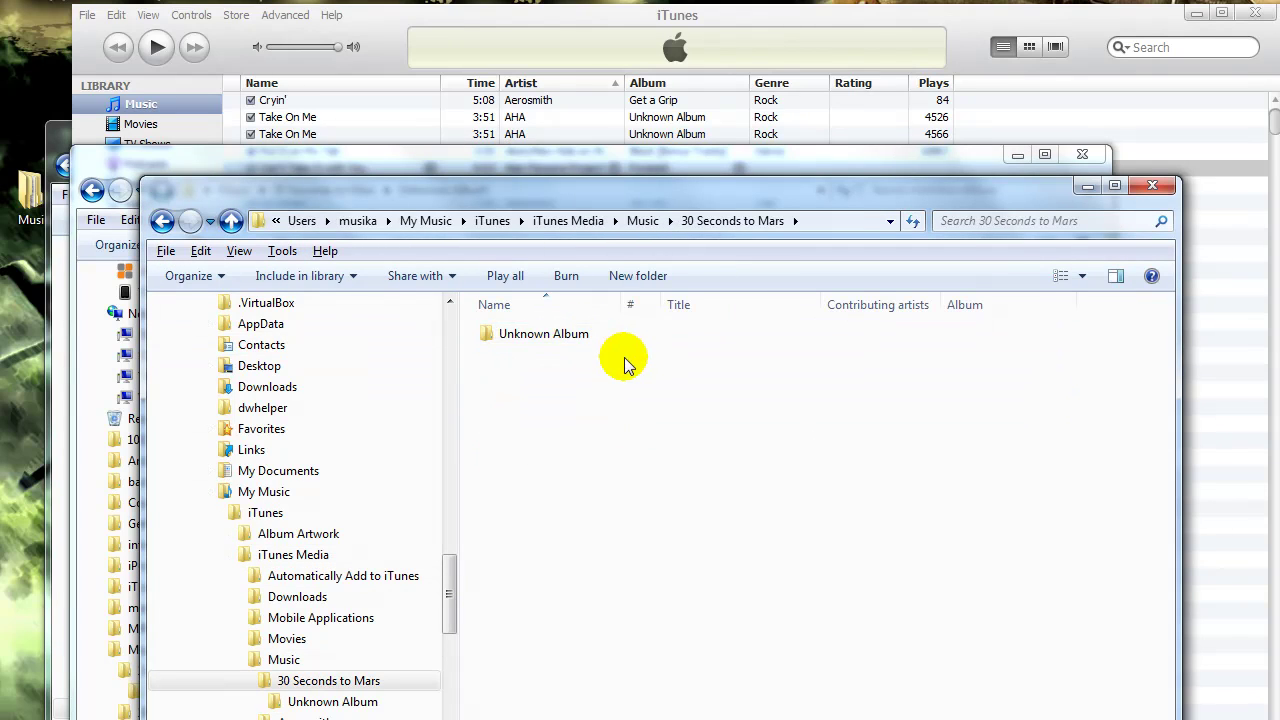
pyautogui.doubleClick(570, 332)
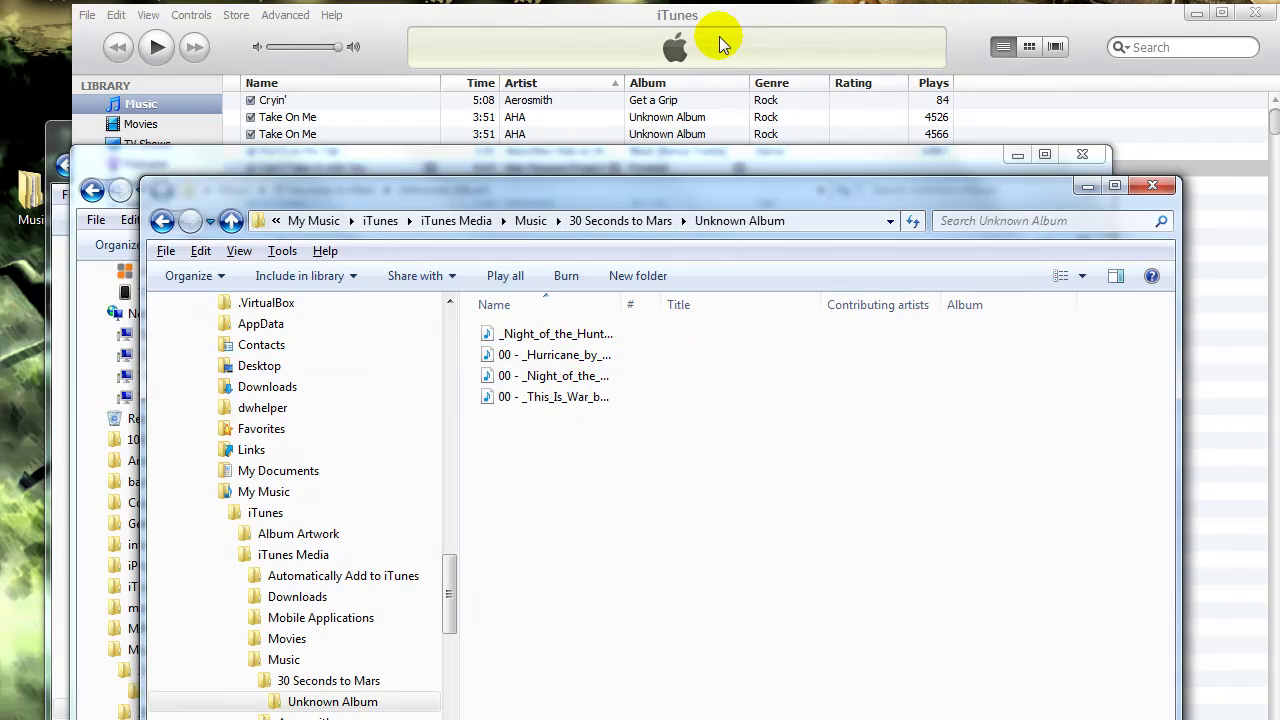
pyautogui.click(700, 50)
# Step: Search the library for 'night' and select the imported Night of the Hunter track
pyautogui.click(1180, 47)
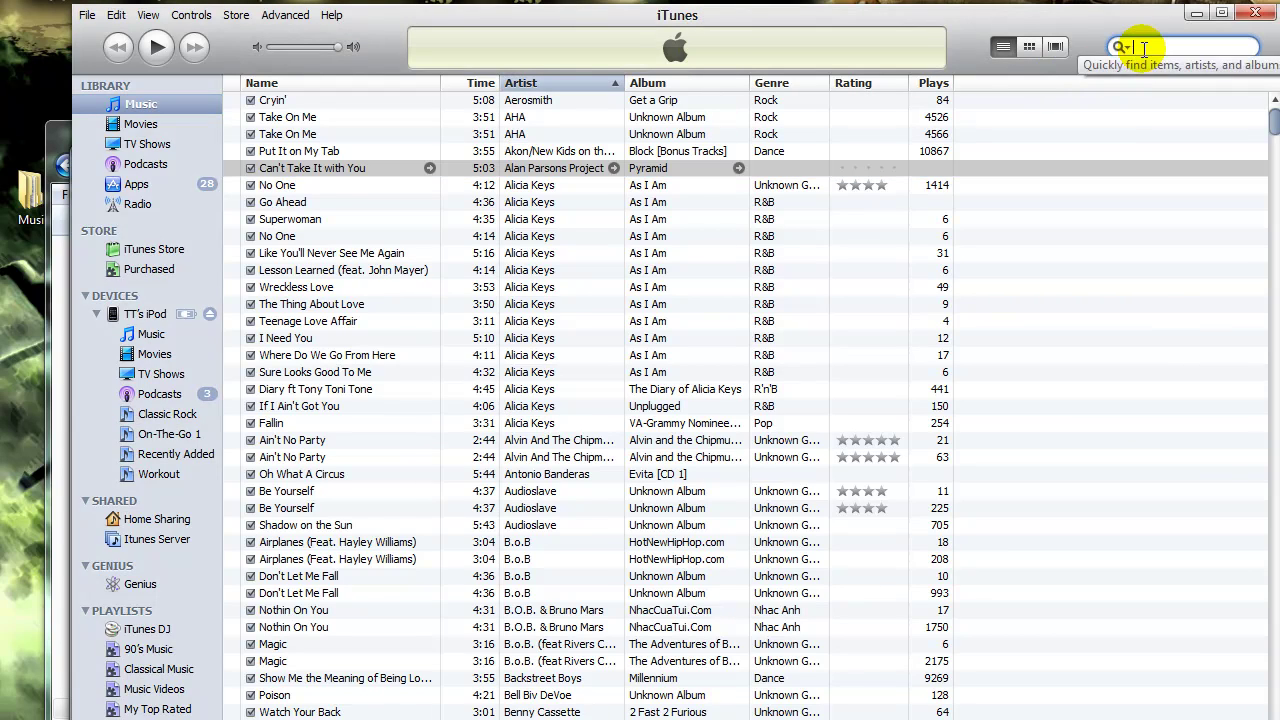
pyautogui.write('night')
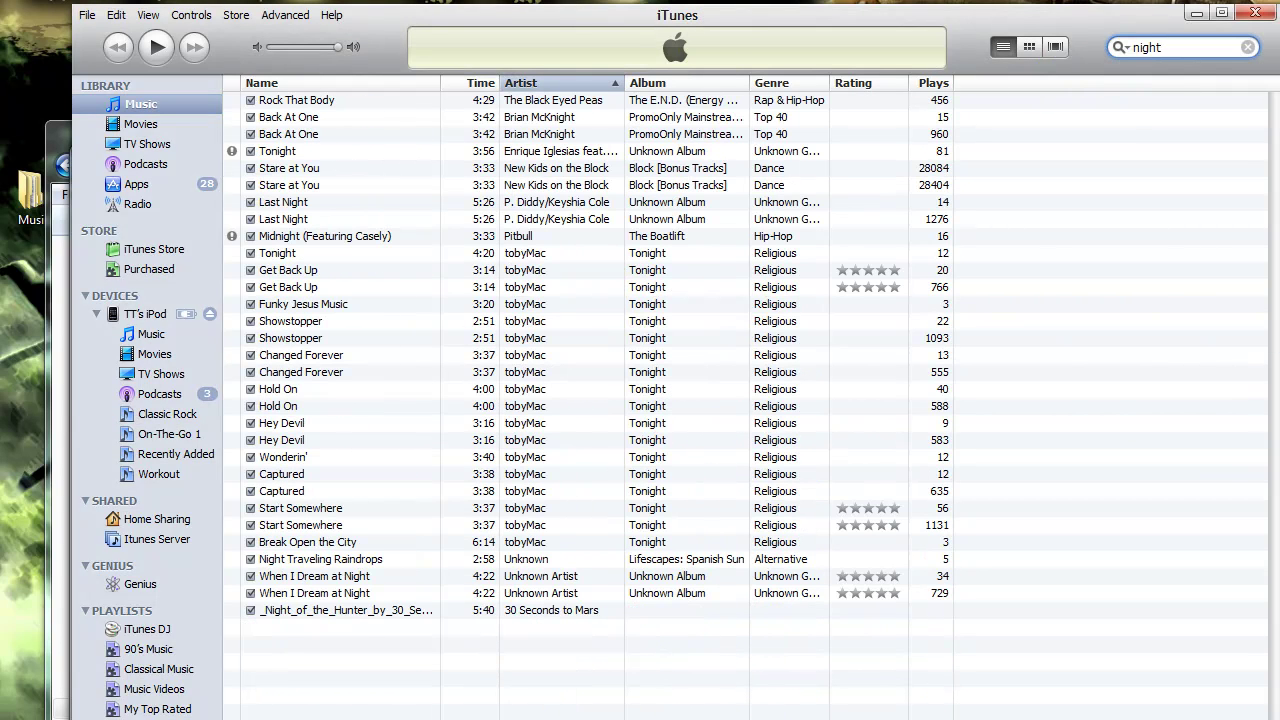
pyautogui.click(303, 610)
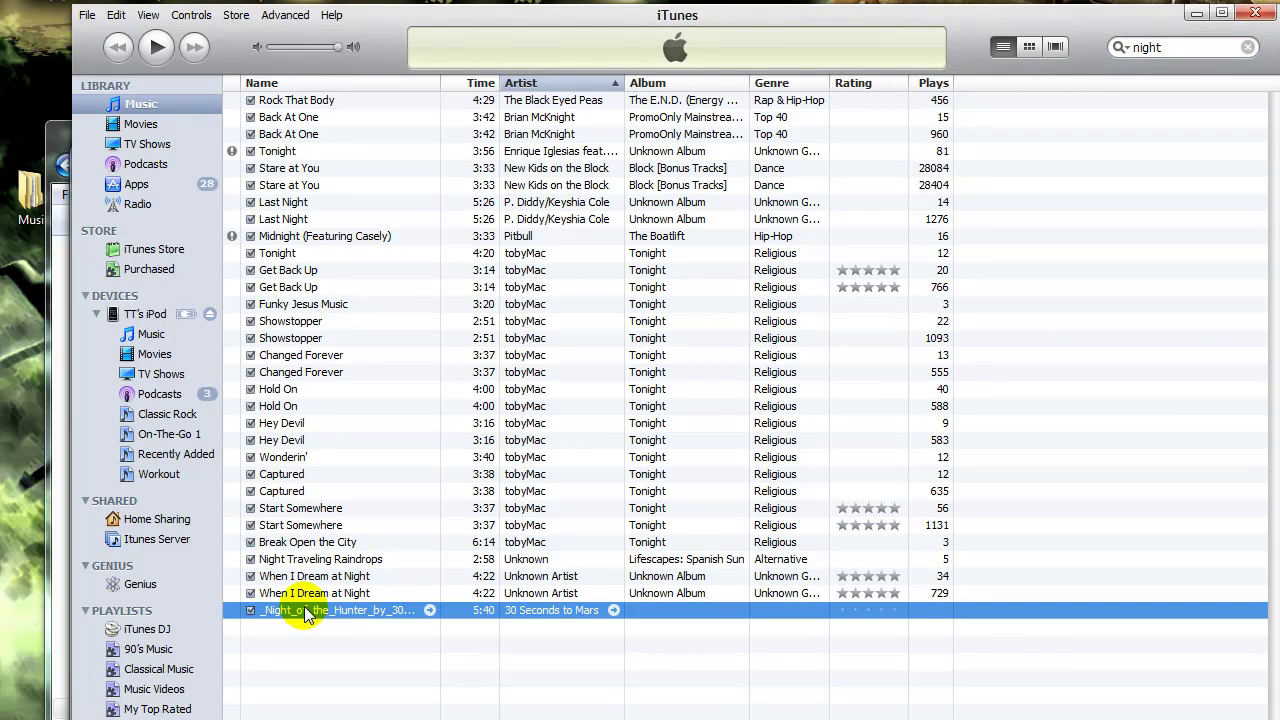
# Step: Reveal the track's file in Explorer and go up to the iTunes Music folder
pyautogui.moveTo(451, 26); pyautogui.dragTo(425, 45)
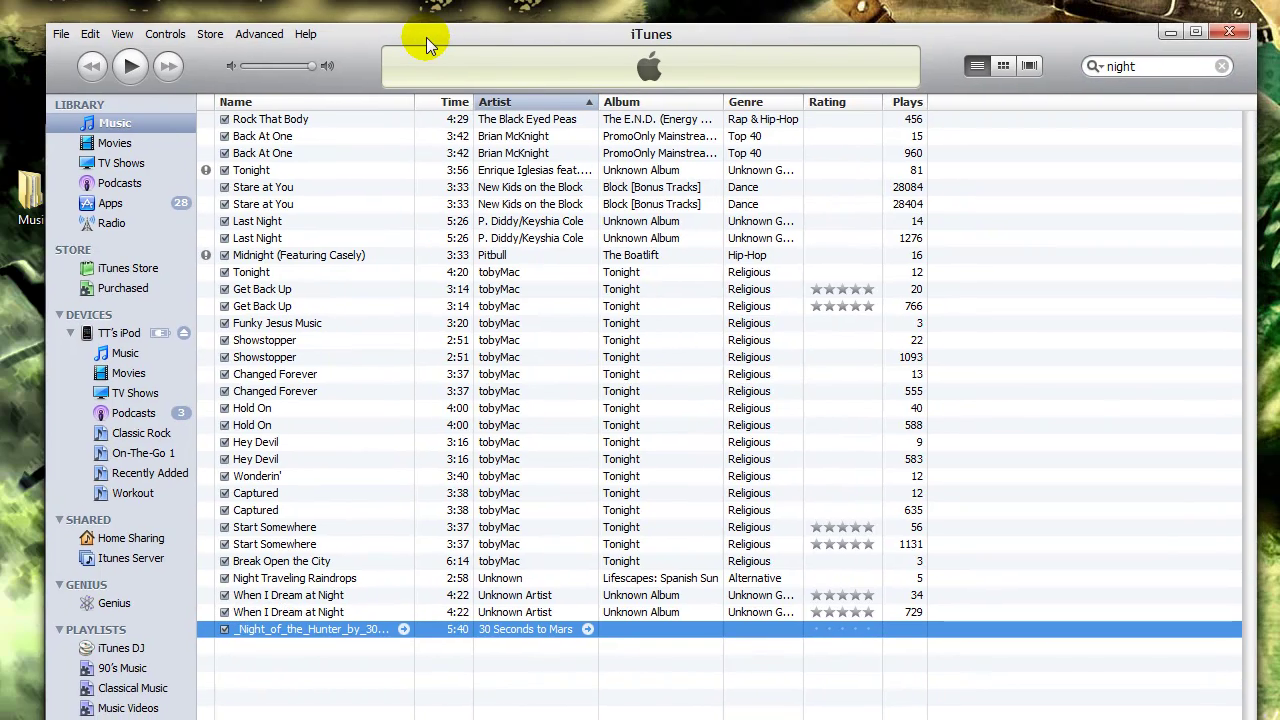
pyautogui.hotkey('ctrl', 'shift', 'r')
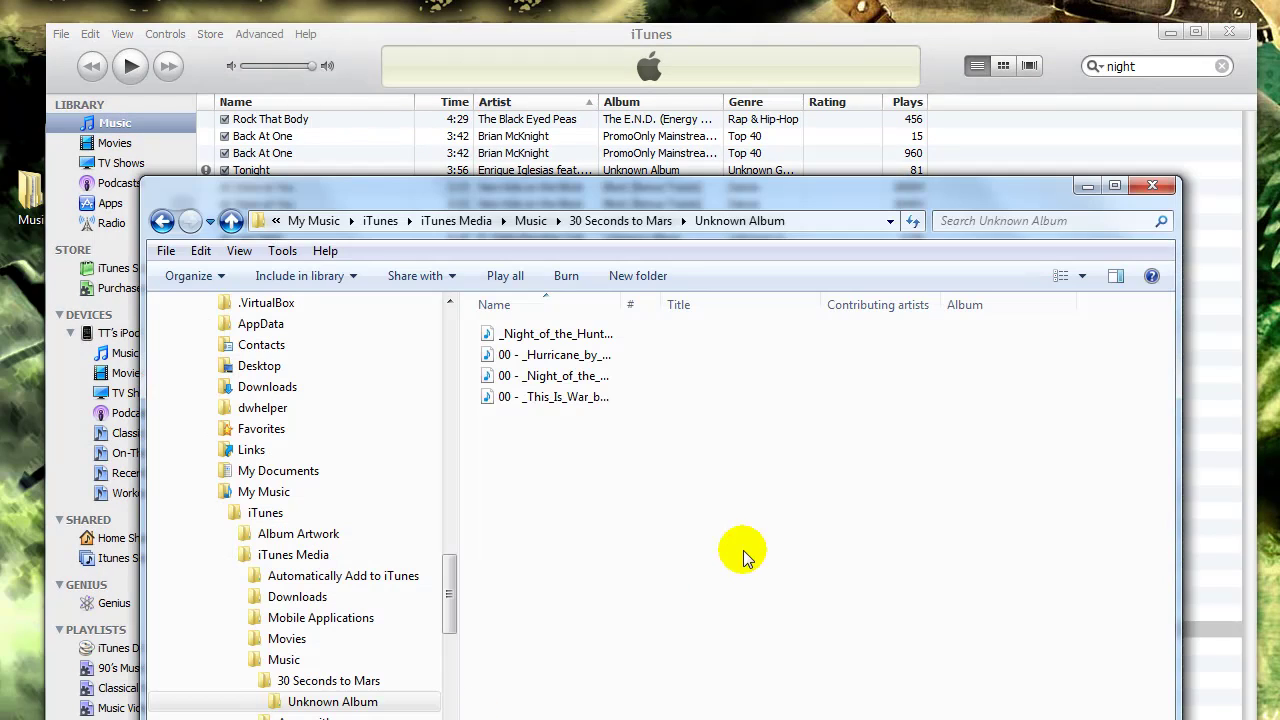
pyautogui.click(533, 221)
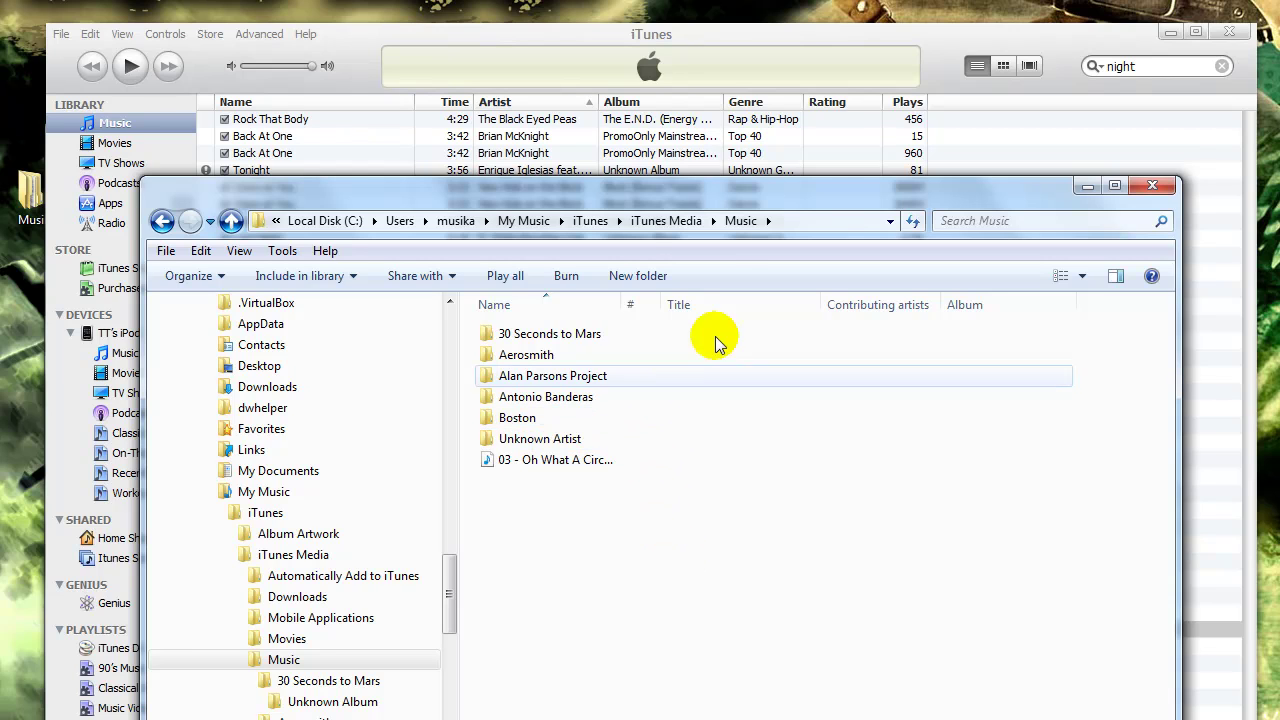
pyautogui.click(61, 34)
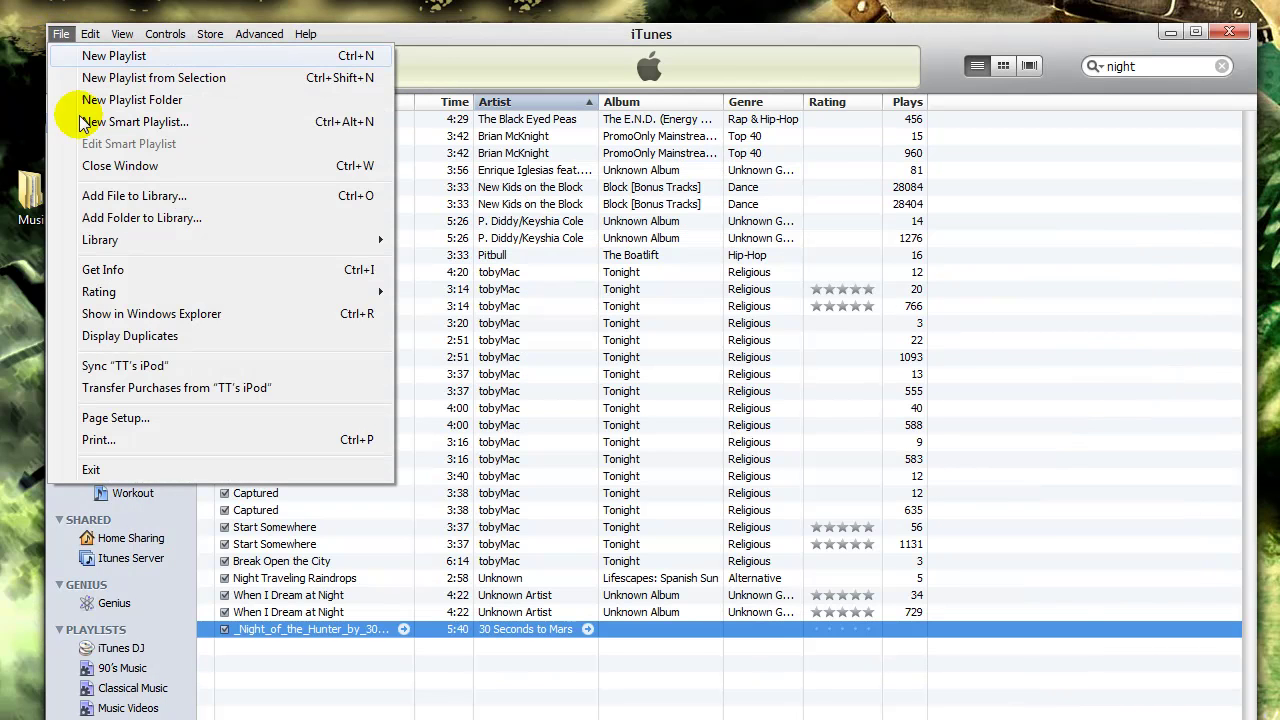
pyautogui.click(200, 220)
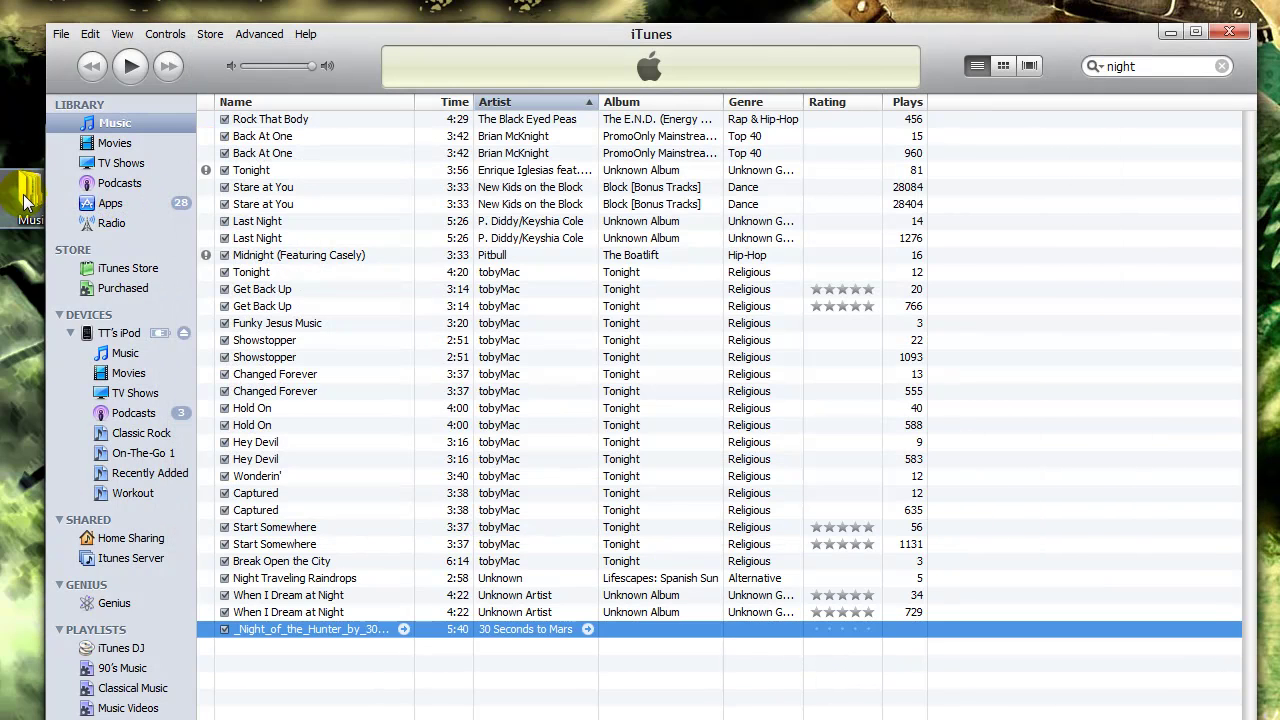
pyautogui.click(28, 200)
pyautogui.click(366, 40)
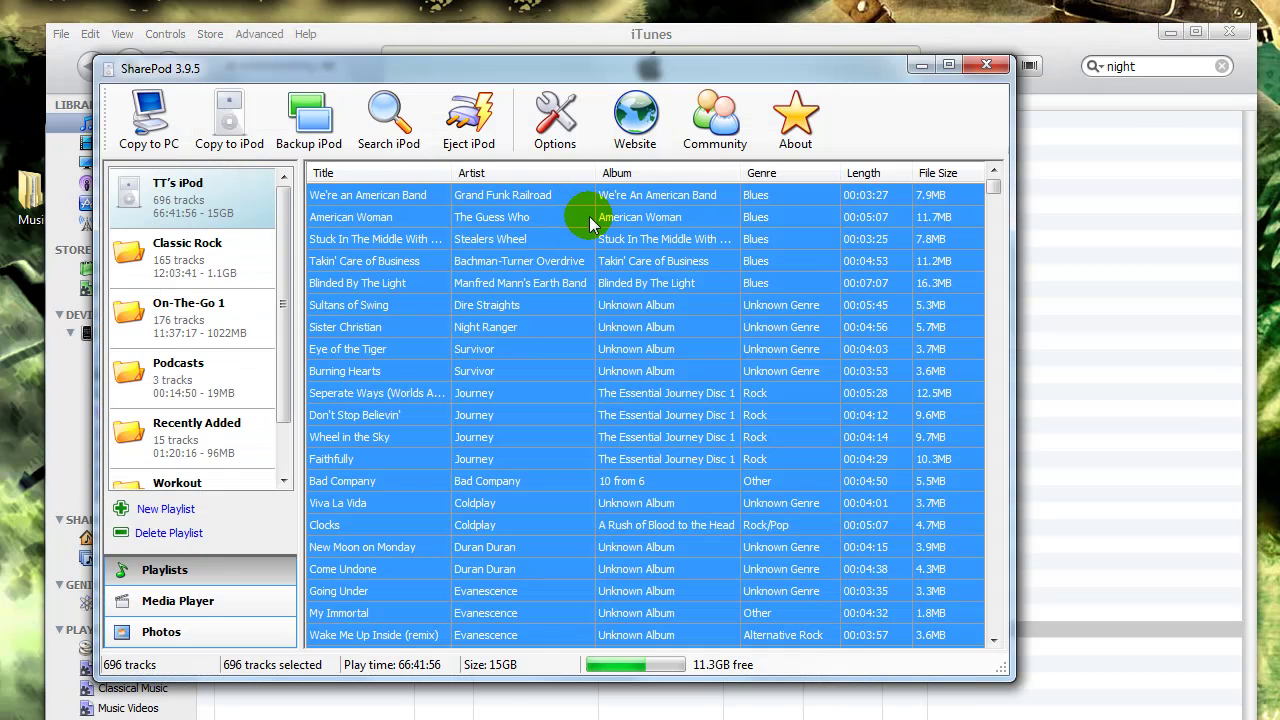
# Step: Bring SharePod to the front and select We're an American Band in the iPod's 696-track list
pyautogui.click(510, 238)
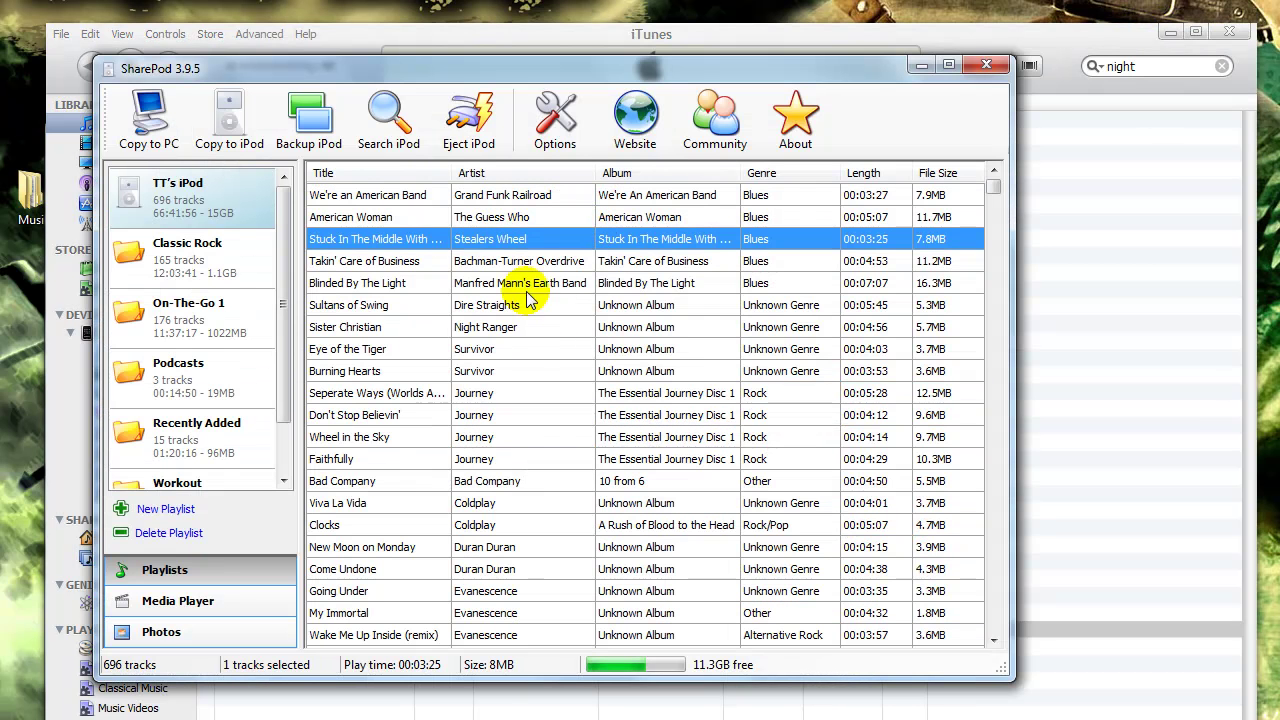
pyautogui.click(400, 195)
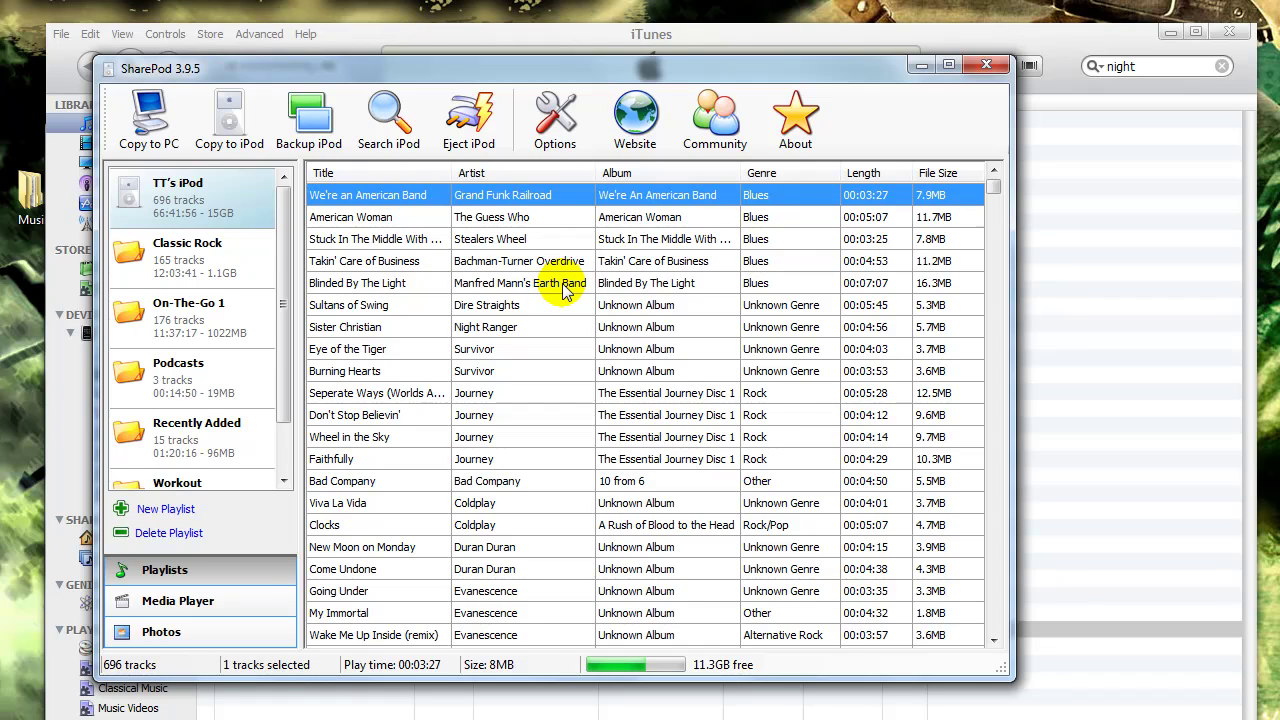